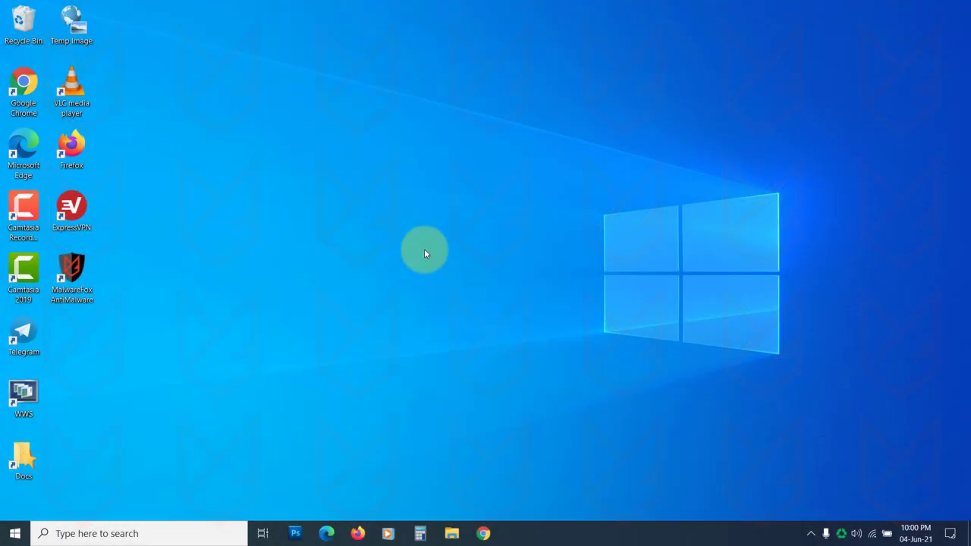
{"action": "right_click", "coordinate": [412, 196]}
{"action": "left_click", "coordinate": [454, 232]}
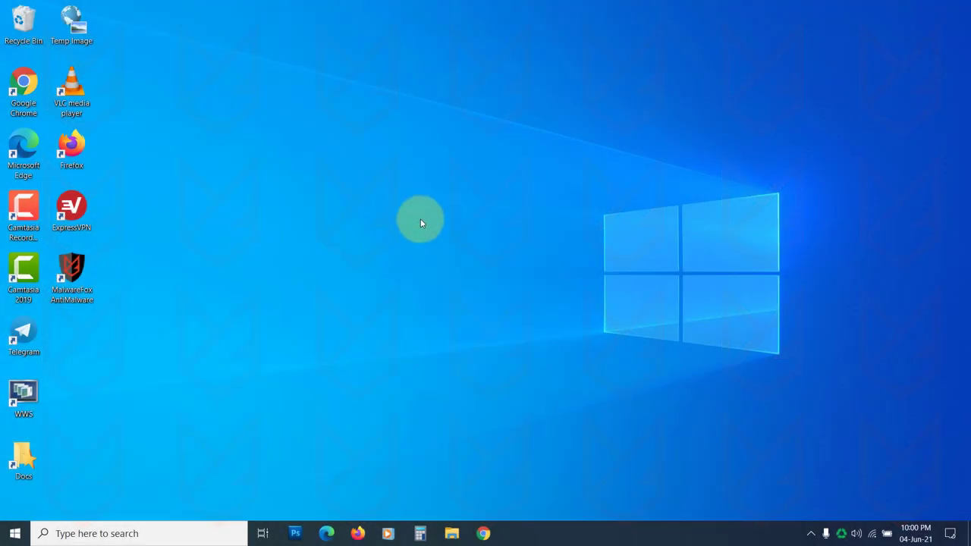
{"action": "right_click", "coordinate": [410, 212]}
{"action": "left_click", "coordinate": [439, 250]}
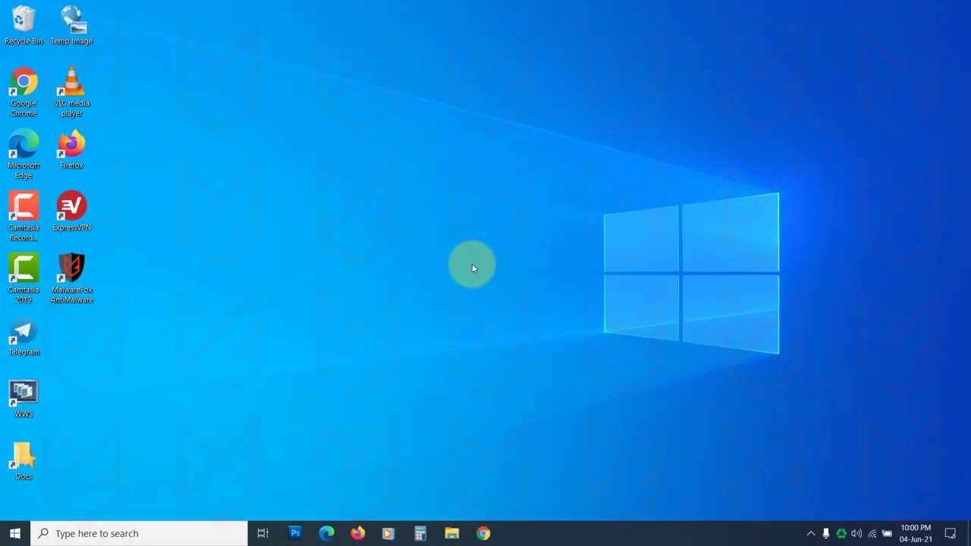
Step: Run Notepad as administrator, allow it to make changes to the device, and reposition its window
{"action": "left_click", "coordinate": [78, 534]}
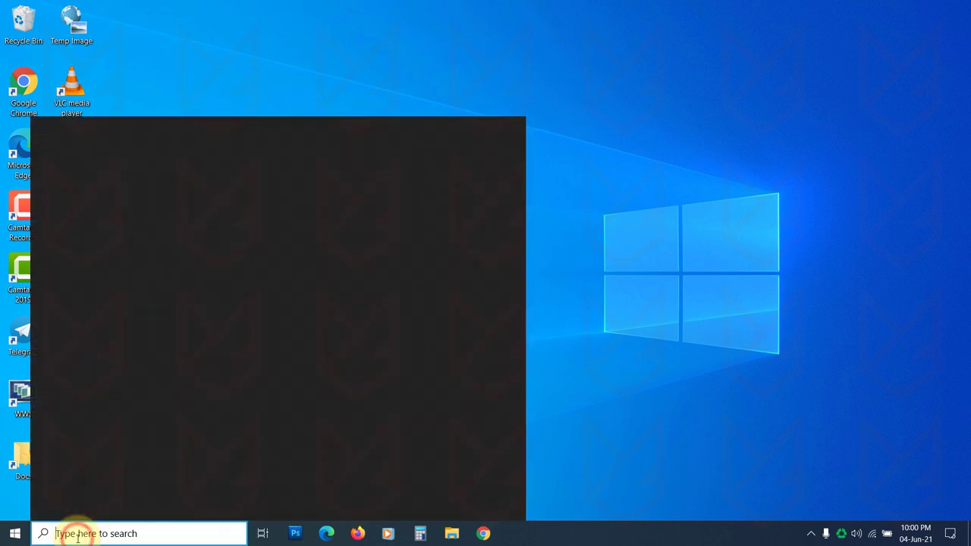
{"action": "type", "text": "notepad"}
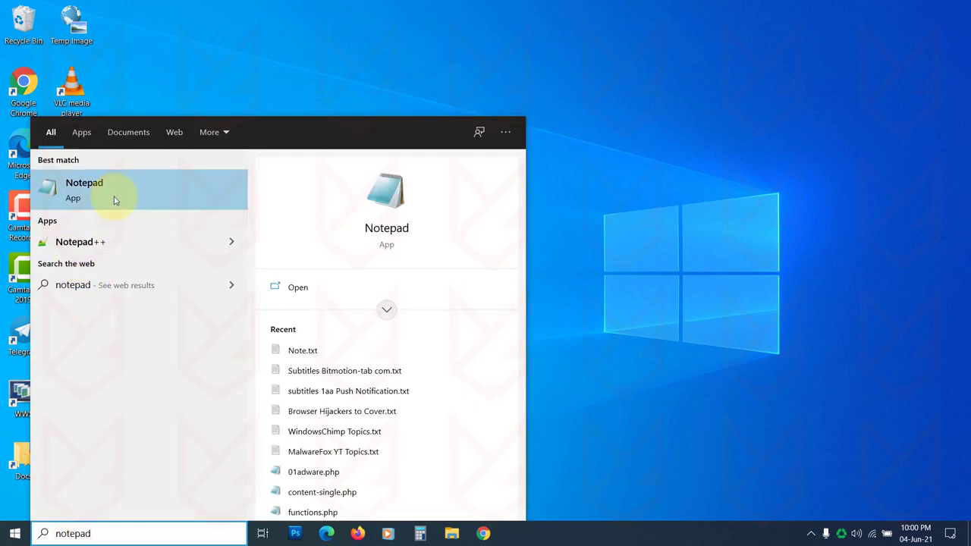
{"action": "right_click", "coordinate": [128, 194]}
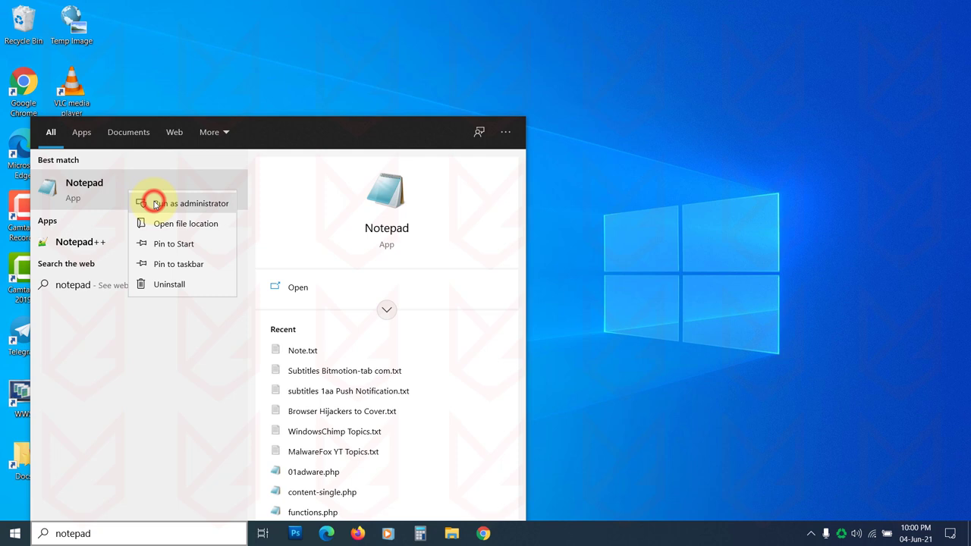
{"action": "left_click", "coordinate": [155, 204]}
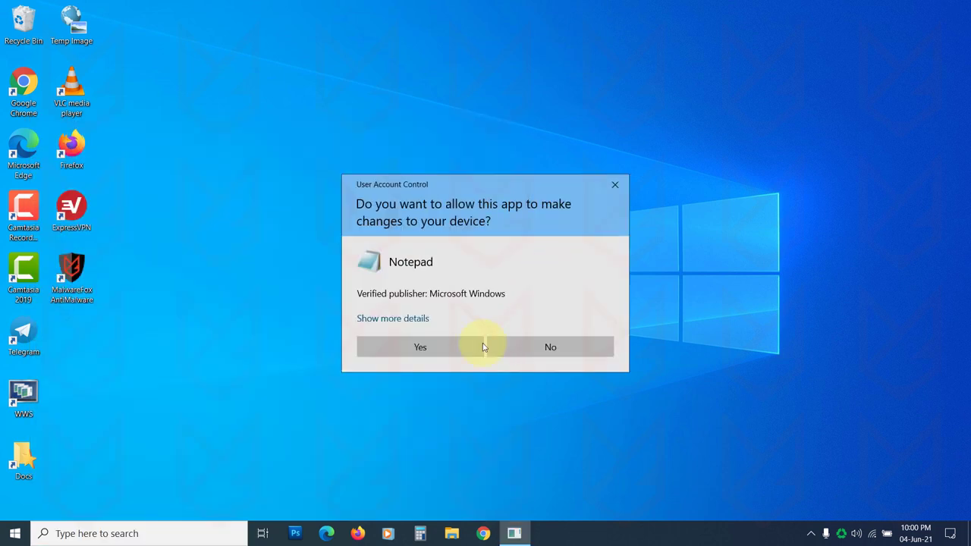
{"action": "left_click", "coordinate": [421, 347]}
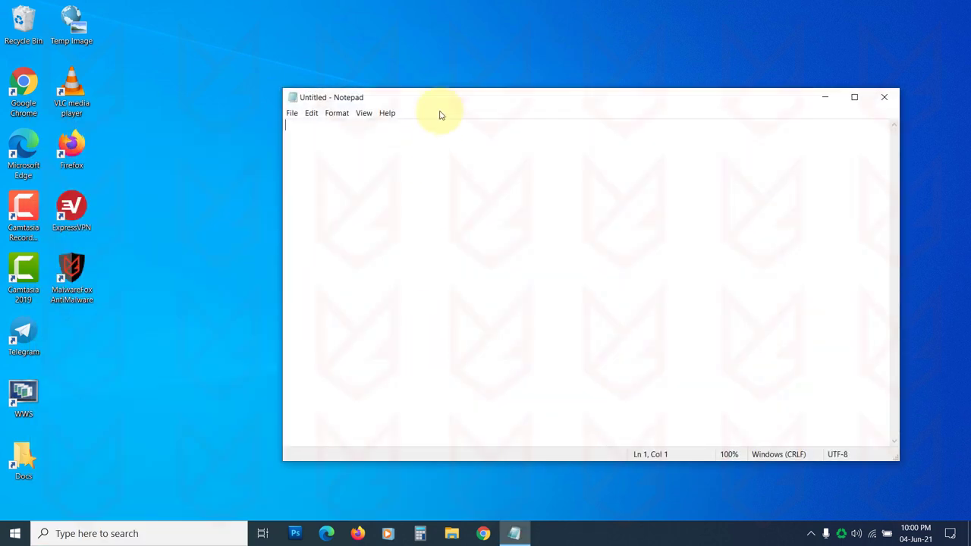
{"action": "left_click_drag", "start_coordinate": [441, 98], "coordinate": [414, 84]}
Step: Start opening a file in Notepad and browse to the Windows folder on the OS (C:) drive
{"action": "left_click", "coordinate": [262, 94]}
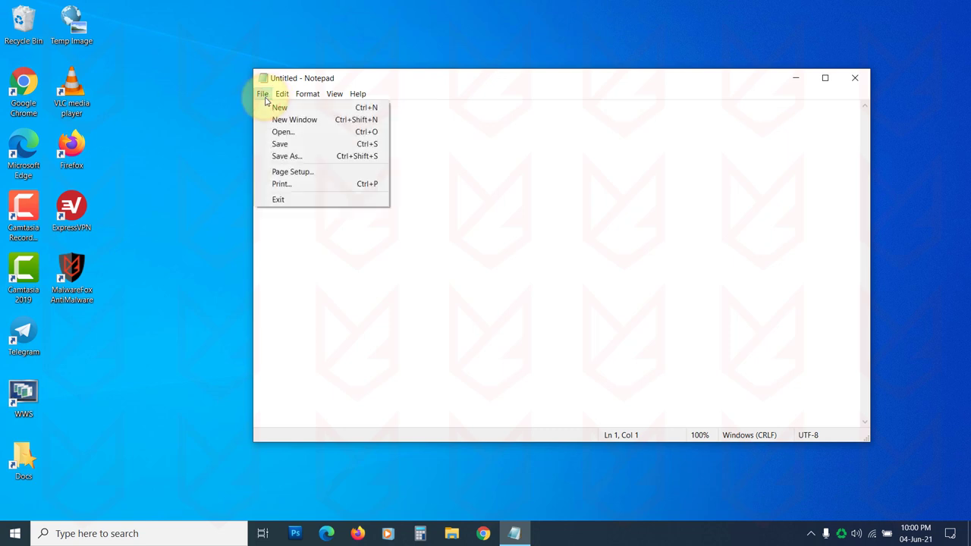
{"action": "left_click", "coordinate": [279, 132]}
{"action": "left_click", "coordinate": [297, 223]}
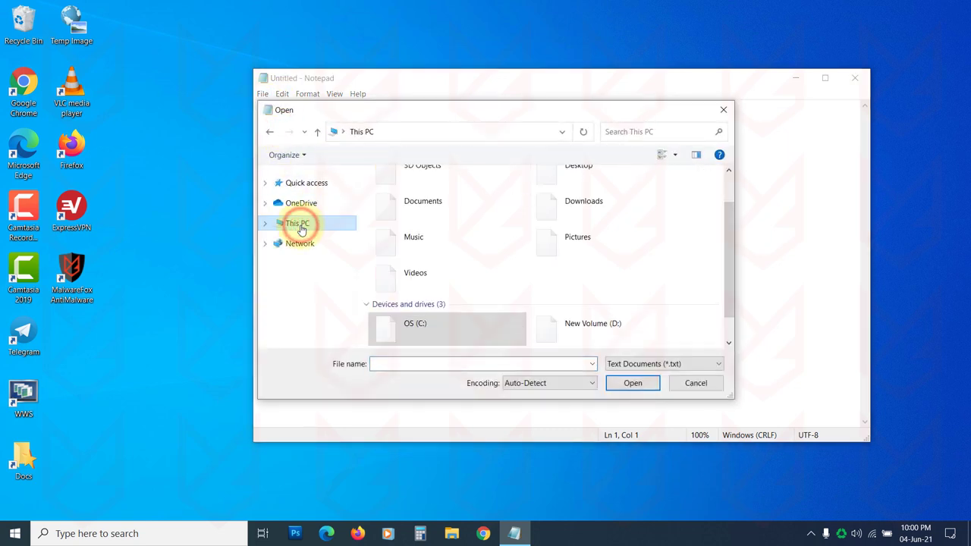
{"action": "double_click", "coordinate": [462, 330]}
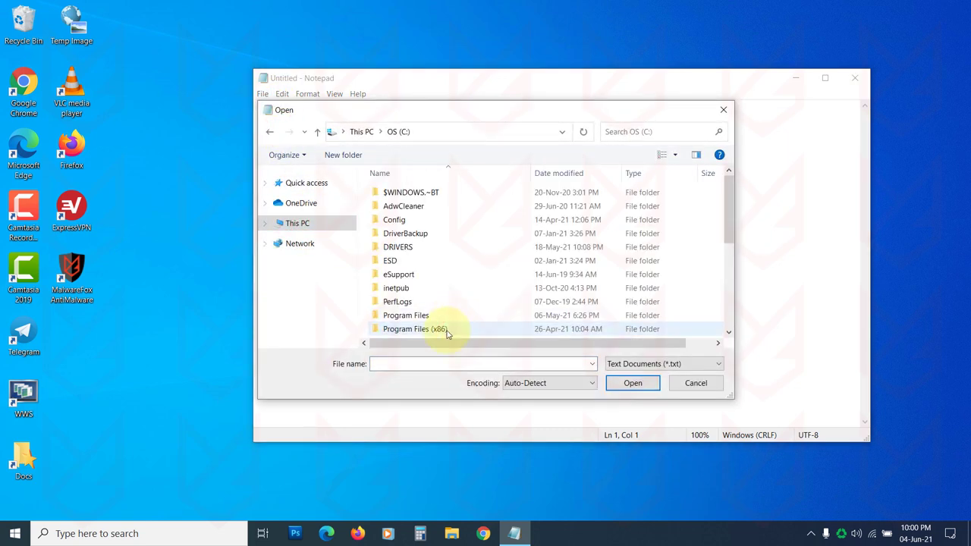
{"action": "scroll", "coordinate": [448, 288], "scroll_direction": "down", "scroll_amount": 3}
{"action": "double_click", "coordinate": [413, 286]}
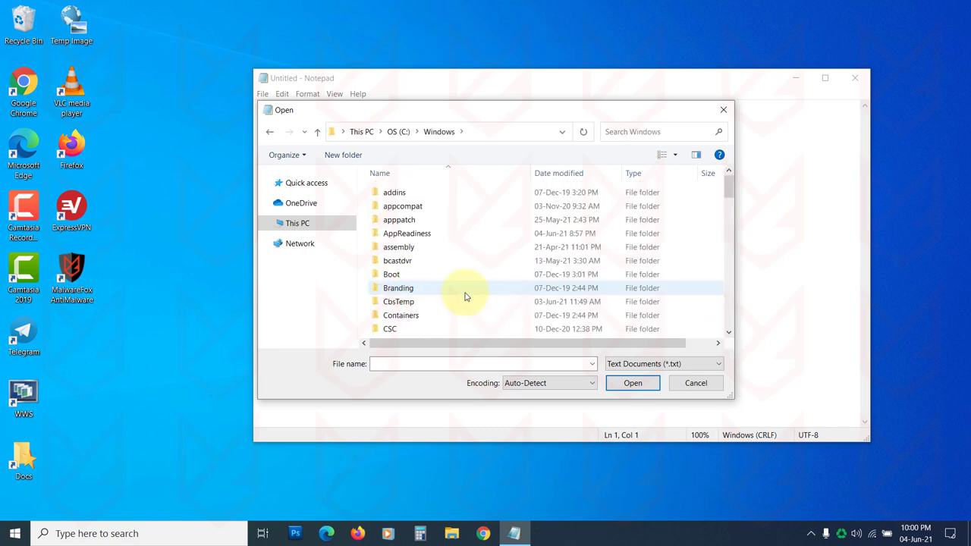
Step: Browse from the Windows folder to System32\drivers\etc
{"action": "scroll", "coordinate": [448, 297], "scroll_direction": "down", "scroll_amount": 9}
{"action": "scroll", "coordinate": [436, 298], "scroll_direction": "down", "scroll_amount": 10}
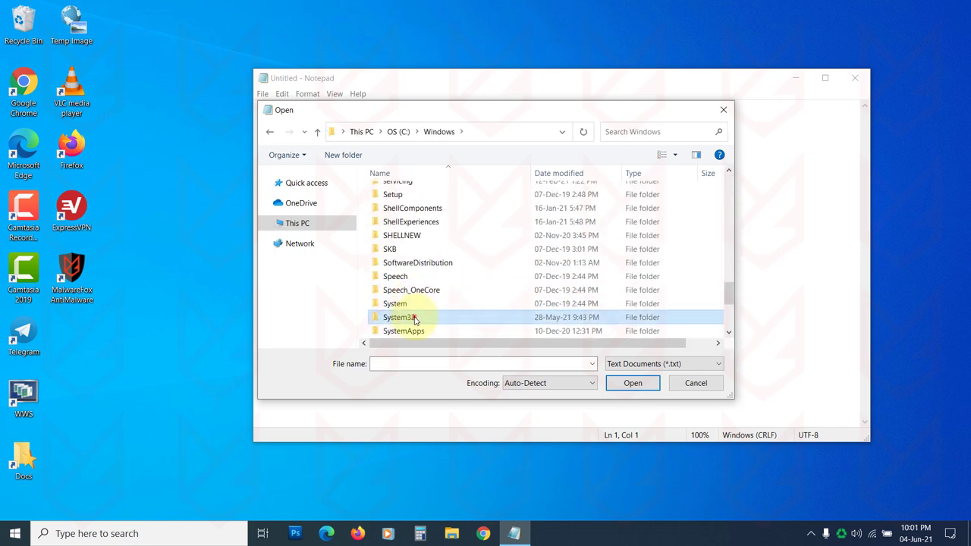
{"action": "double_click", "coordinate": [419, 316]}
{"action": "scroll", "coordinate": [423, 260], "scroll_direction": "down", "scroll_amount": 7}
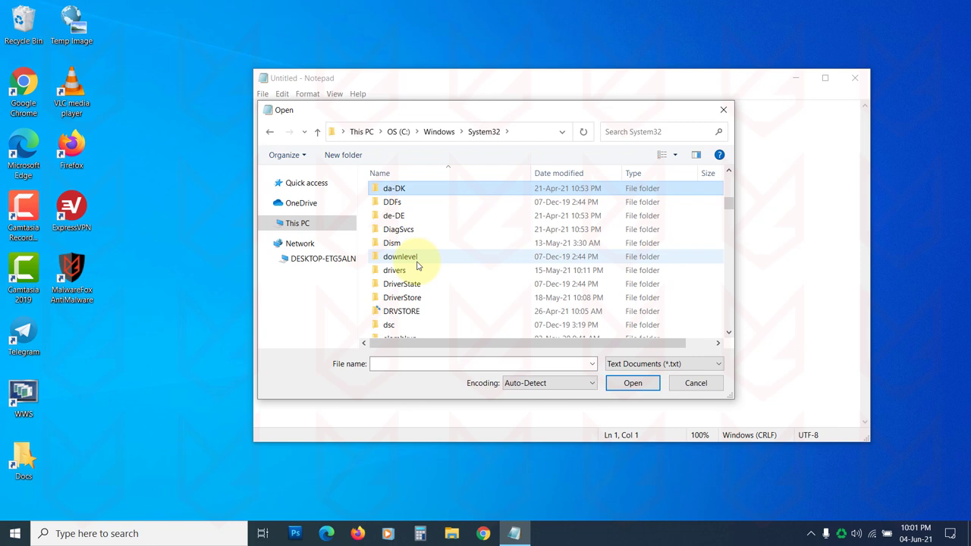
{"action": "left_click", "coordinate": [394, 271]}
{"action": "double_click", "coordinate": [395, 271]}
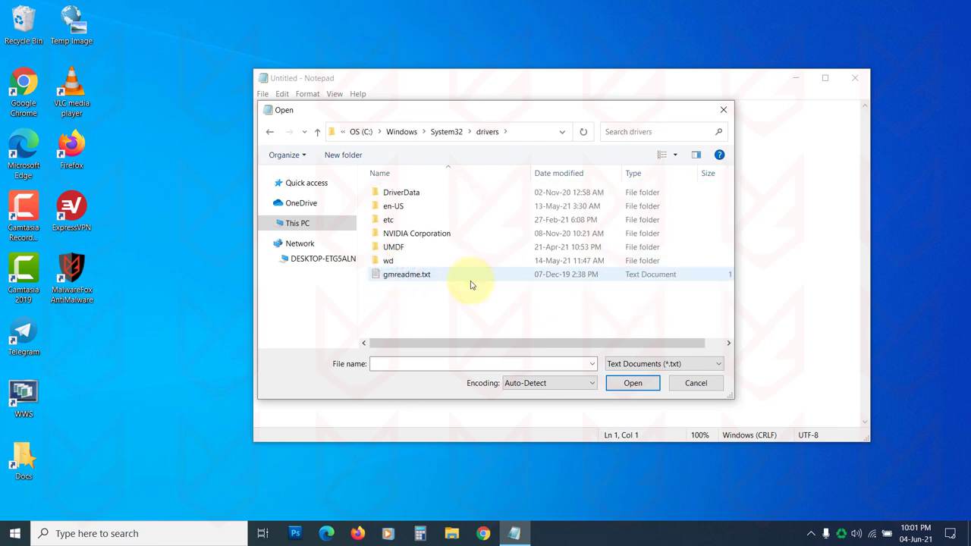
{"action": "double_click", "coordinate": [387, 219]}
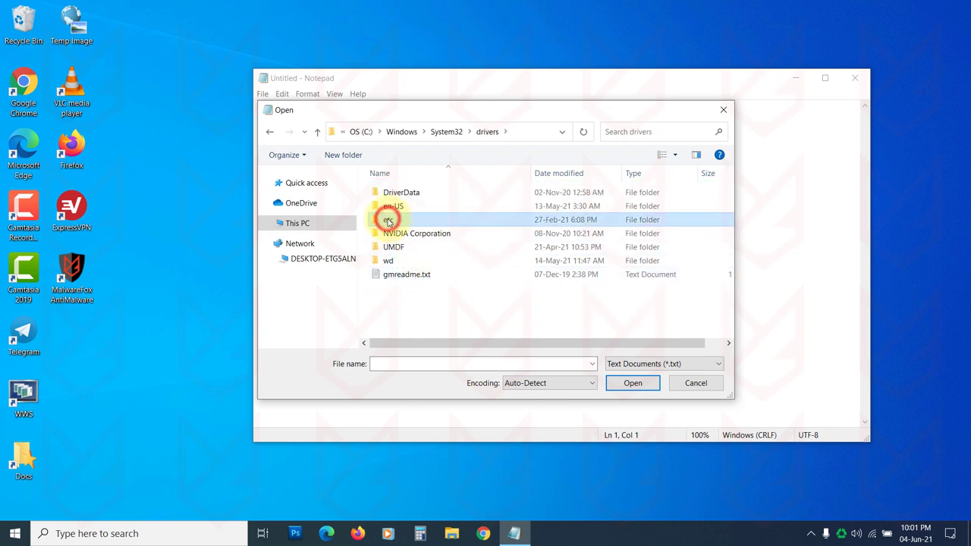
Step: Show all file types in the etc folder and open the hosts file
{"action": "left_click", "coordinate": [641, 368]}
{"action": "left_click", "coordinate": [634, 384]}
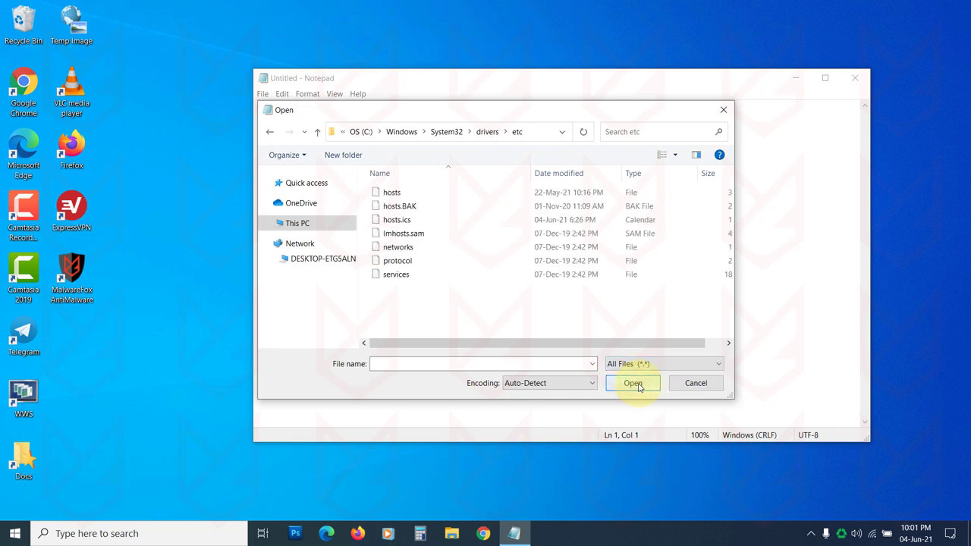
{"action": "left_click", "coordinate": [388, 195]}
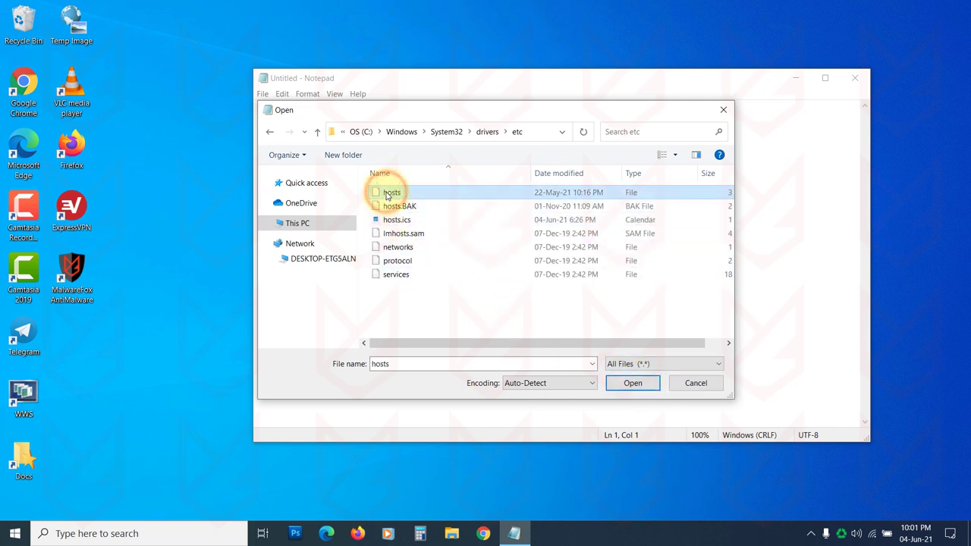
{"action": "left_click", "coordinate": [630, 382]}
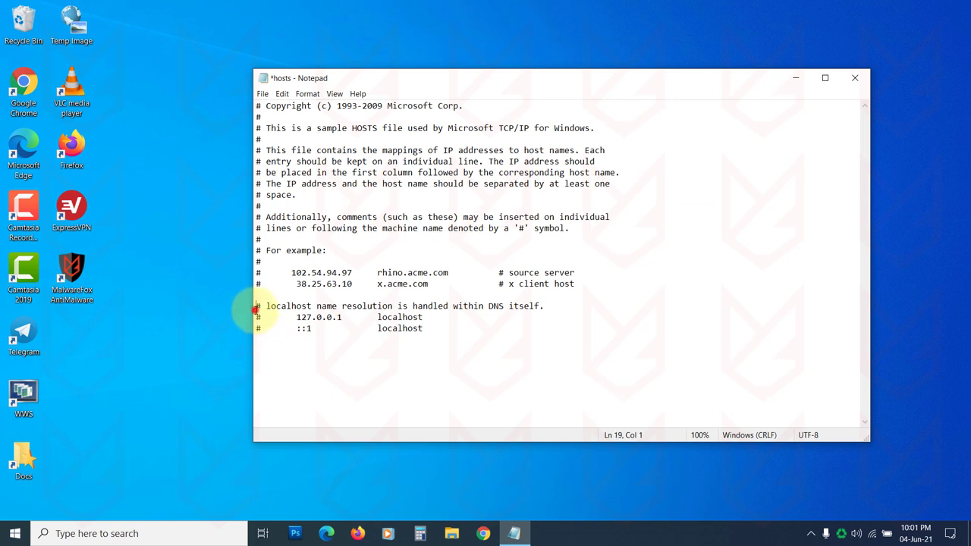
Step: Highlight the final ::1 localhost line of the hosts file and bring up the file commands
{"action": "left_click_drag", "start_coordinate": [259, 328], "coordinate": [470, 399]}
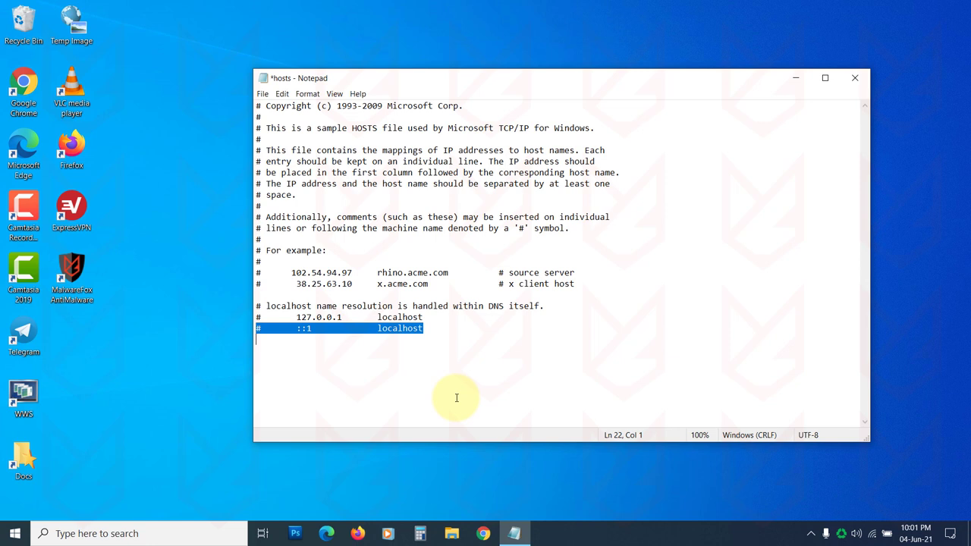
{"action": "left_click_drag", "start_coordinate": [433, 377], "coordinate": [296, 327]}
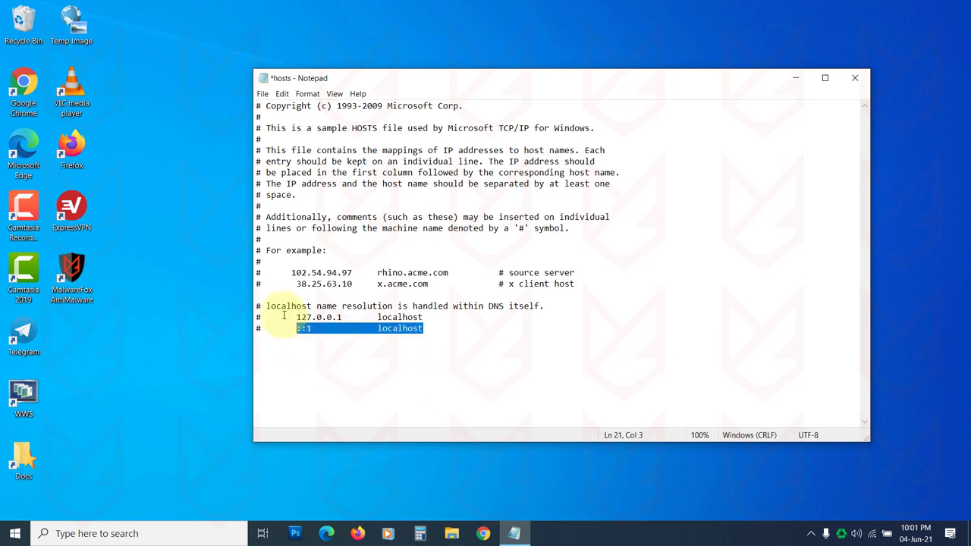
{"action": "left_click", "coordinate": [262, 96]}
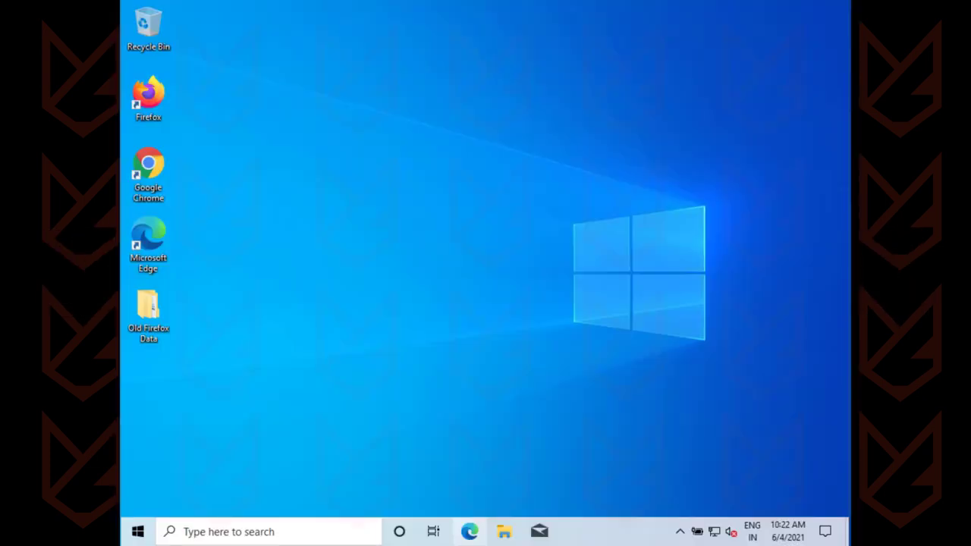
{"action": "right_click", "coordinate": [436, 208]}
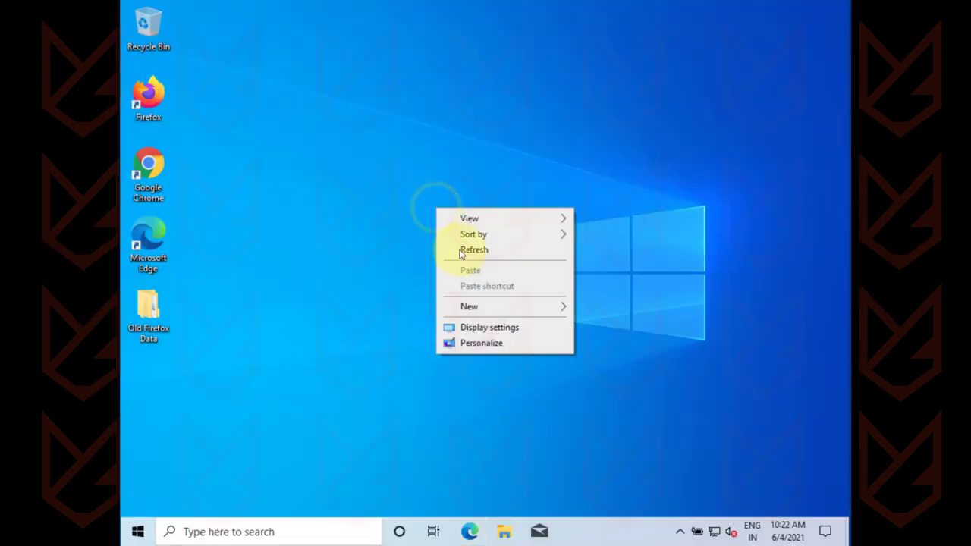
{"action": "left_click", "coordinate": [462, 257]}
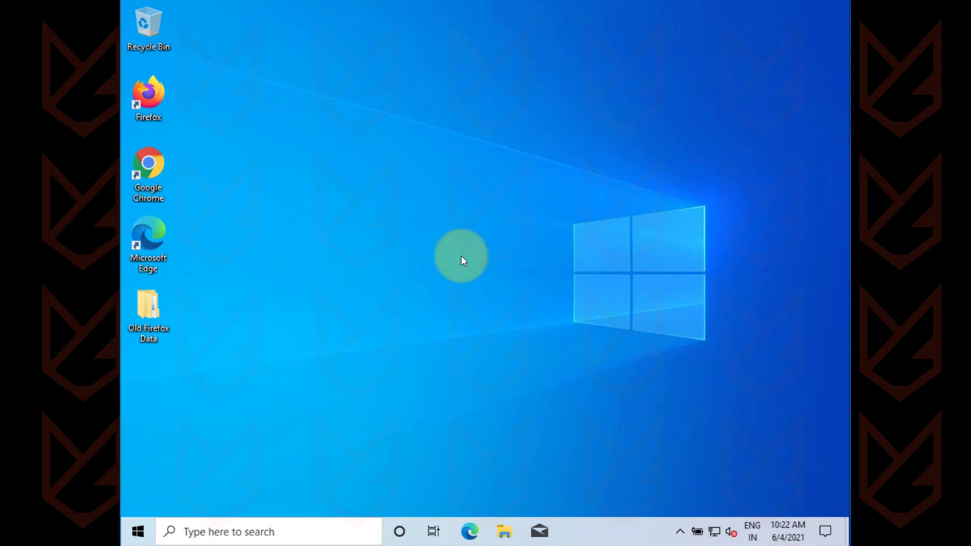
{"action": "right_click", "coordinate": [397, 252]}
{"action": "left_click", "coordinate": [409, 296]}
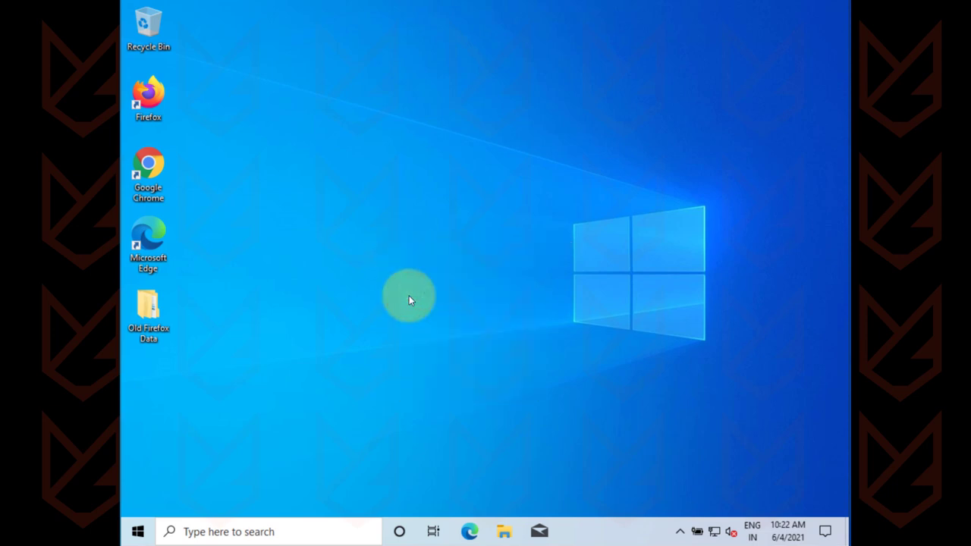
{"action": "right_click", "coordinate": [347, 152]}
{"action": "left_click", "coordinate": [422, 189]}
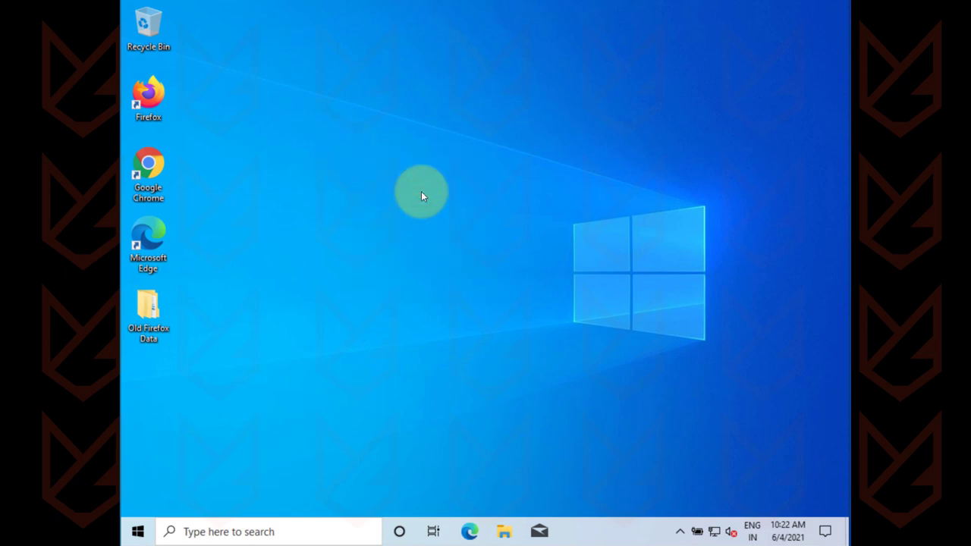
Step: Run msconfig, enable Safe boot with the Minimal option, apply it, and restart the computer
{"action": "key", "text": "super+r"}
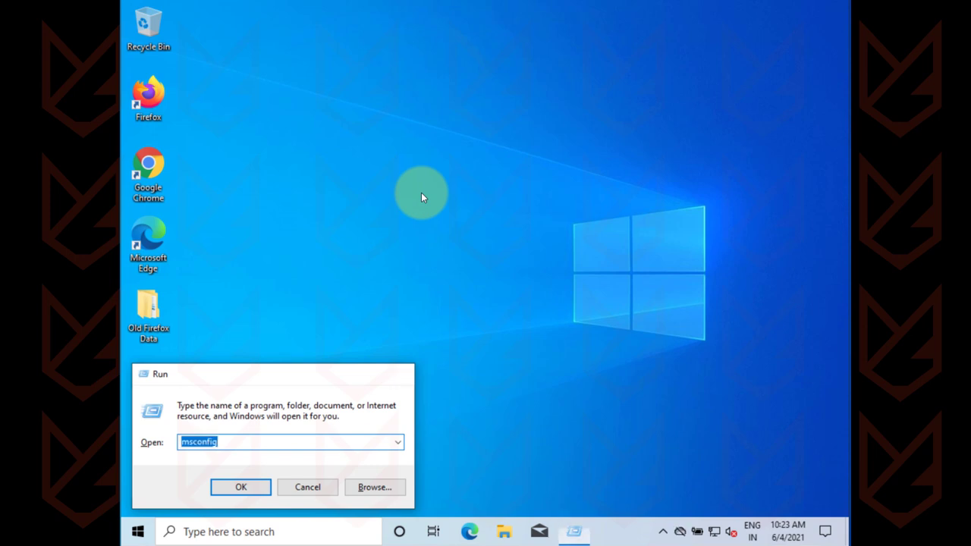
{"action": "key", "text": "Return"}
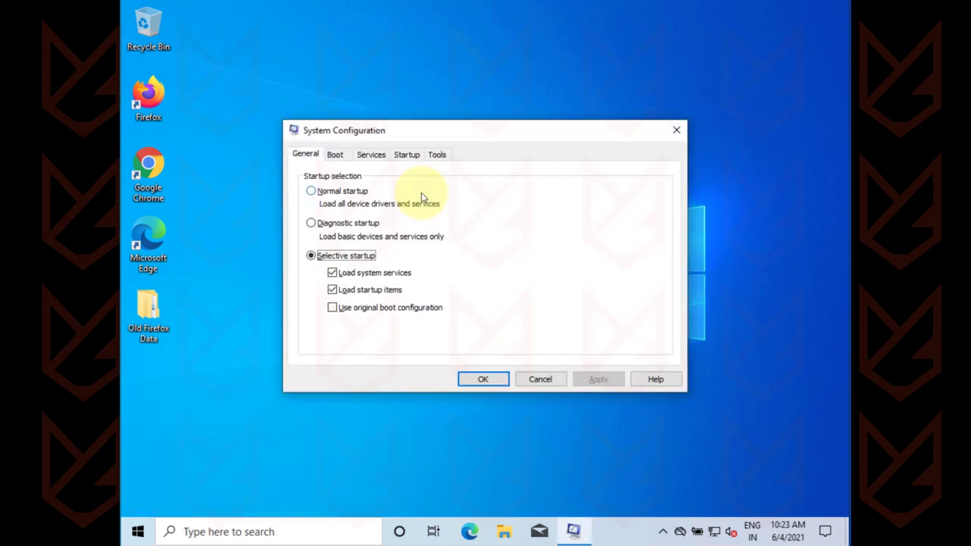
{"action": "left_click", "coordinate": [336, 155]}
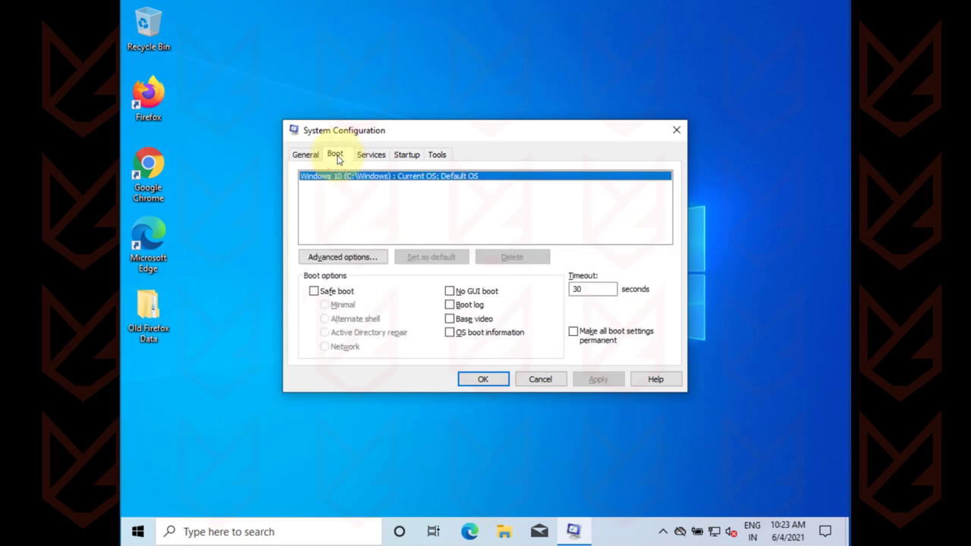
{"action": "left_click", "coordinate": [314, 291]}
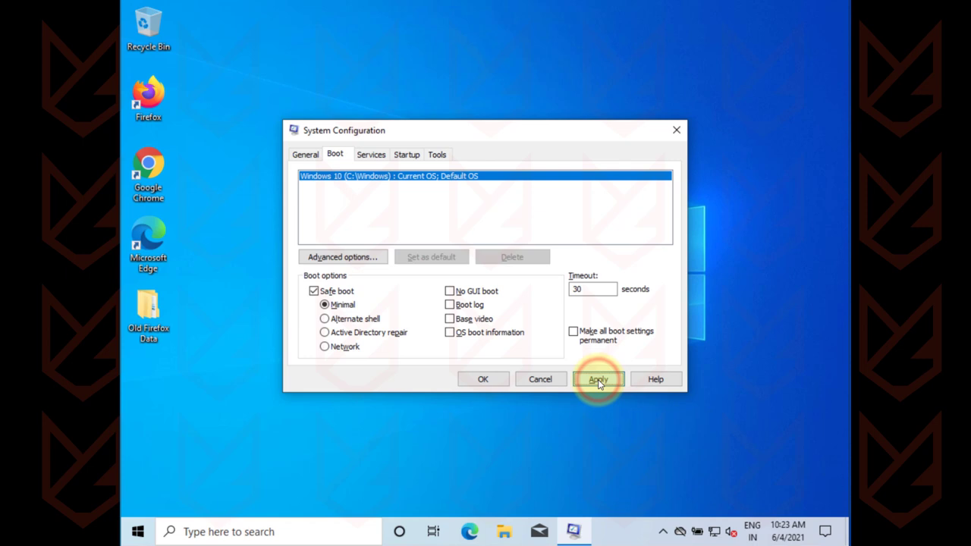
{"action": "left_click", "coordinate": [483, 380]}
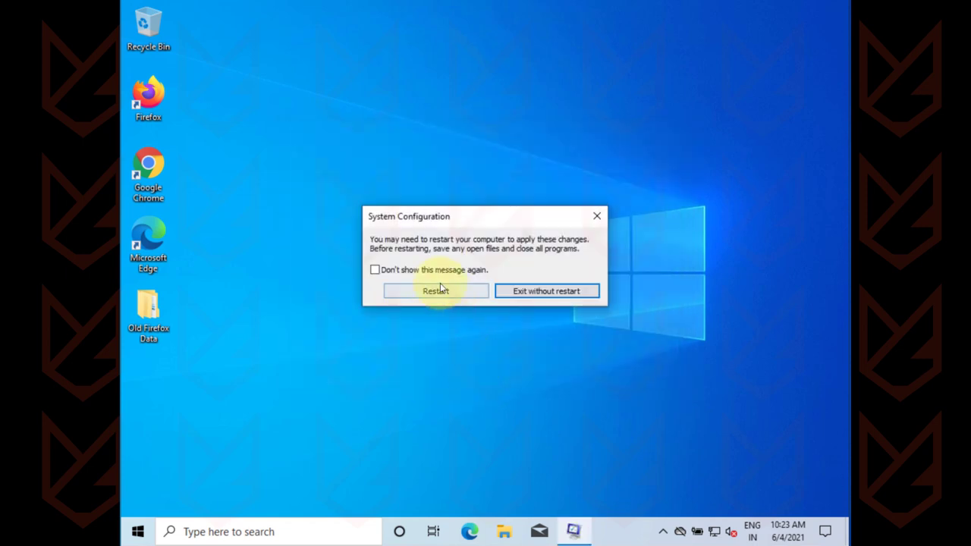
{"action": "left_click", "coordinate": [434, 291]}
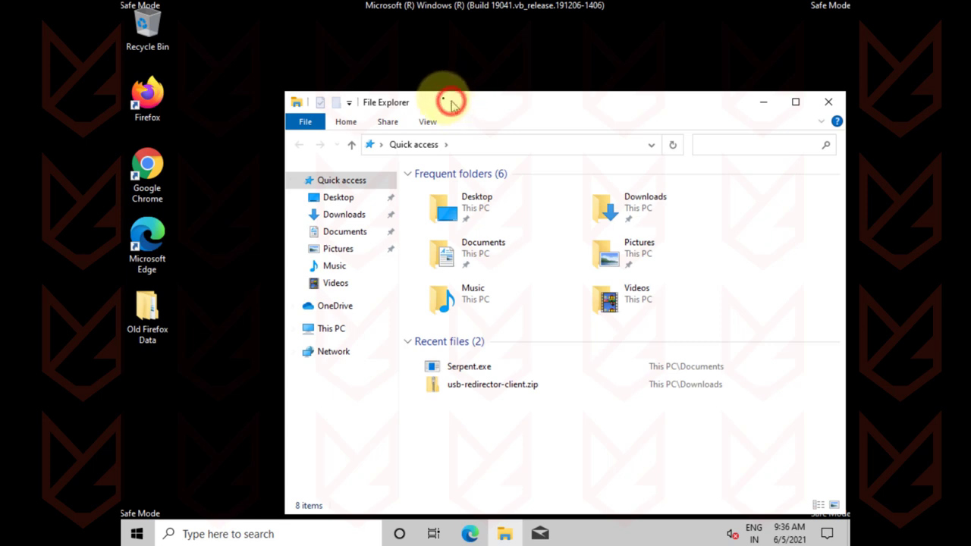
Step: Search This PC in File Explorer for serpent.exe
{"action": "left_click_drag", "start_coordinate": [451, 103], "coordinate": [384, 57]}
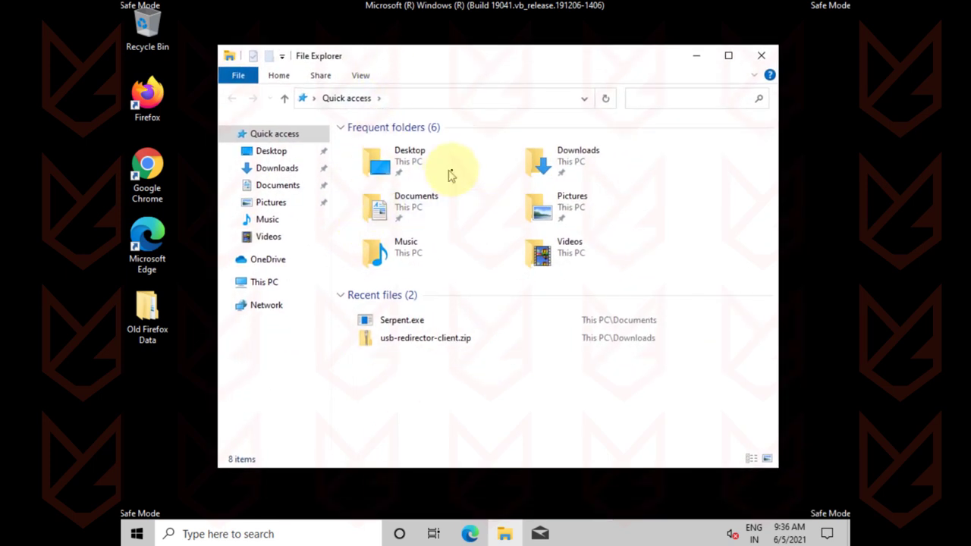
{"action": "left_click", "coordinate": [240, 279]}
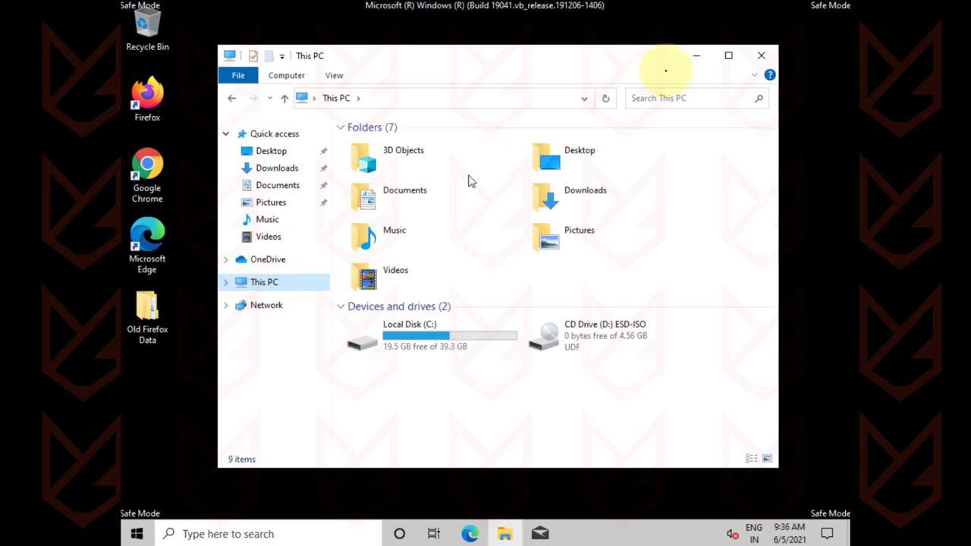
{"action": "left_click", "coordinate": [660, 95]}
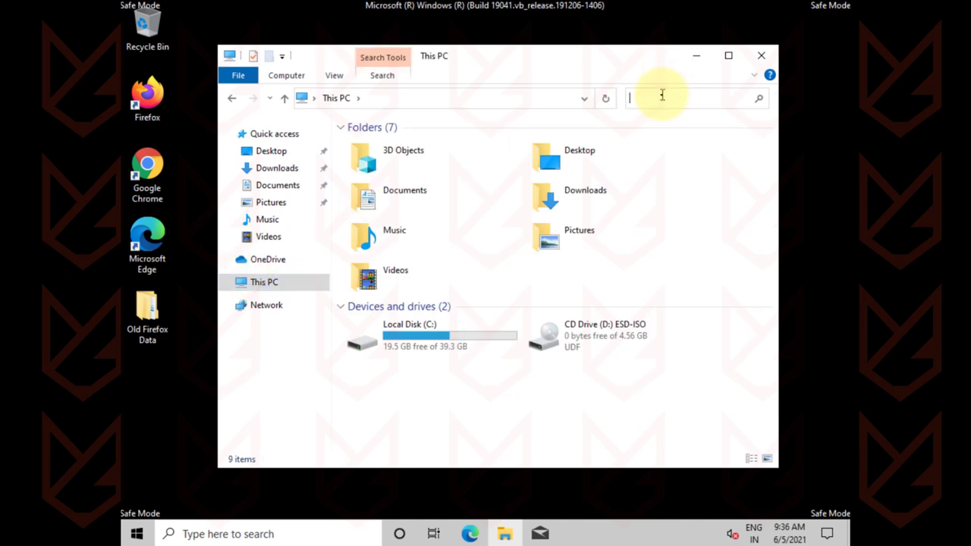
{"action": "type", "text": "se"}
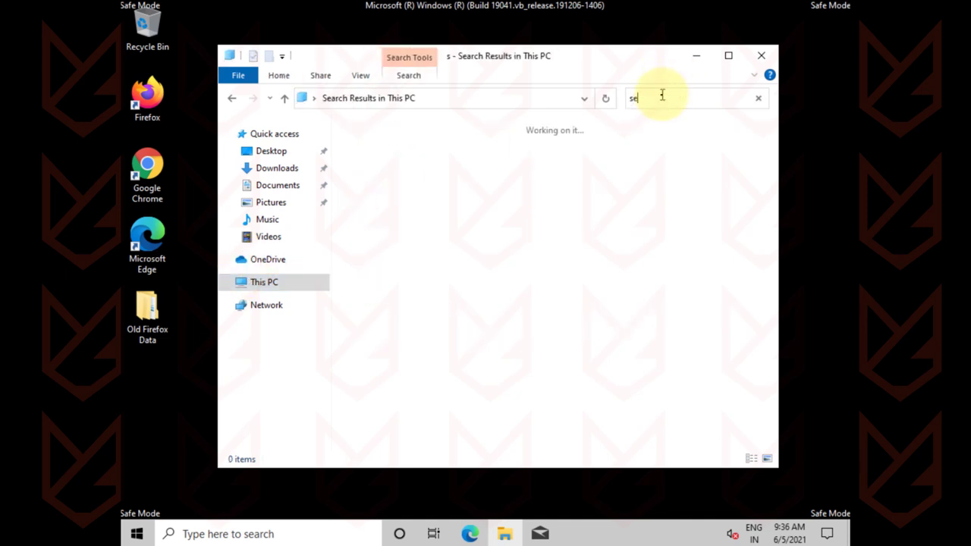
{"action": "type", "text": "rpent"}
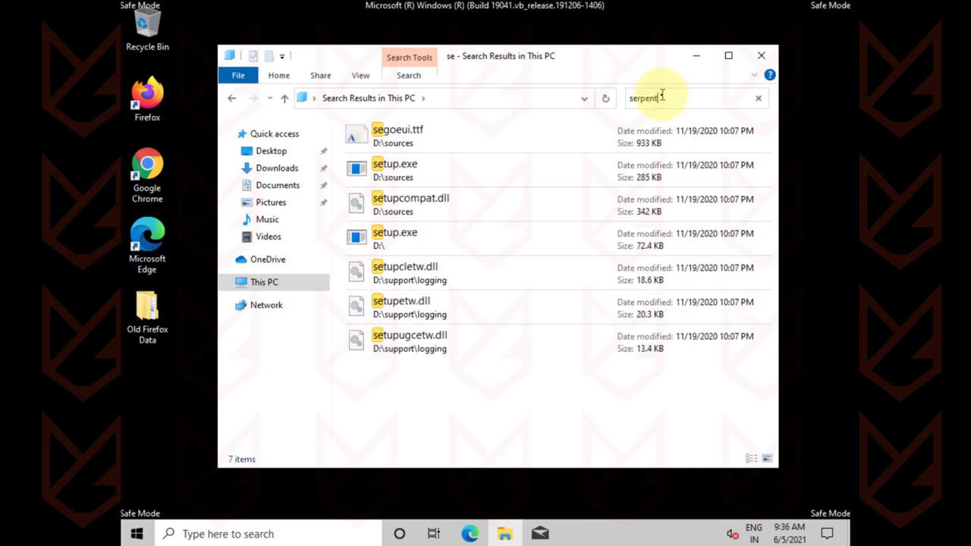
{"action": "type", "text": ".exe"}
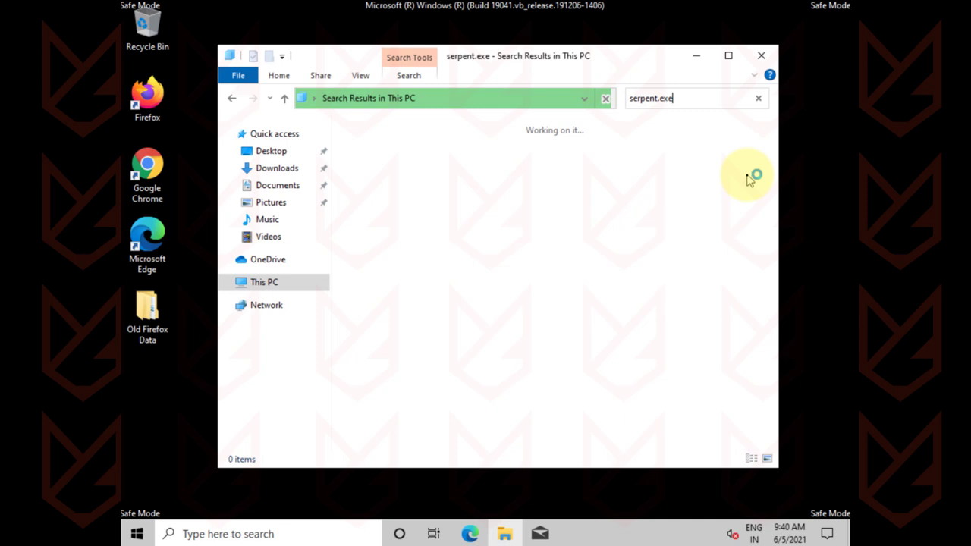
Step: Permanently delete the Serpent.exe file located directly in C:\ from the search results
{"action": "left_click", "coordinate": [407, 174]}
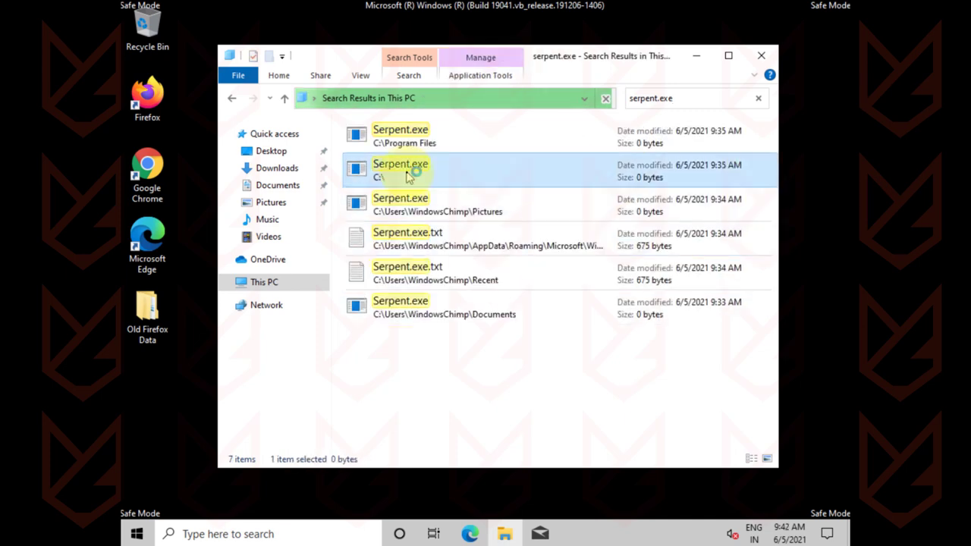
{"action": "right_click", "coordinate": [409, 175]}
{"action": "left_click", "coordinate": [443, 402]}
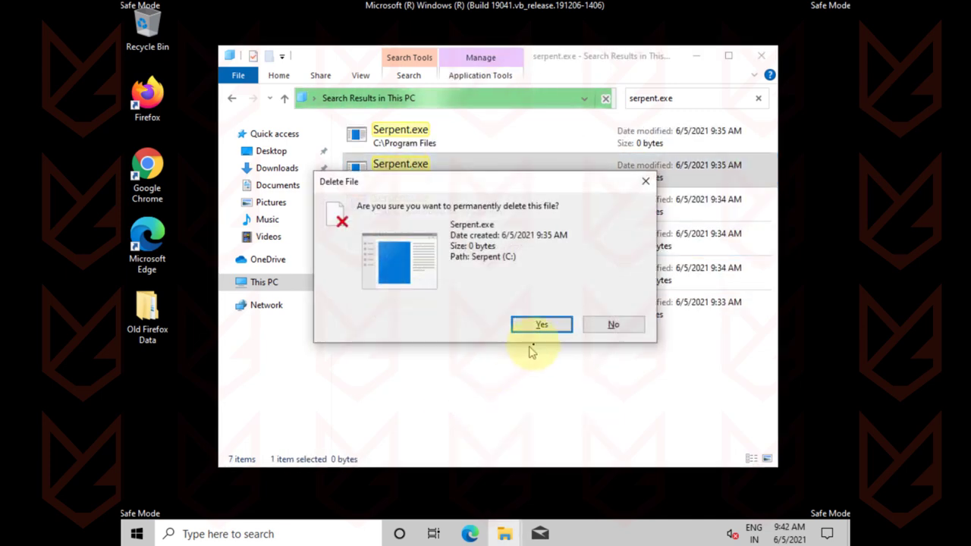
{"action": "left_click", "coordinate": [541, 325]}
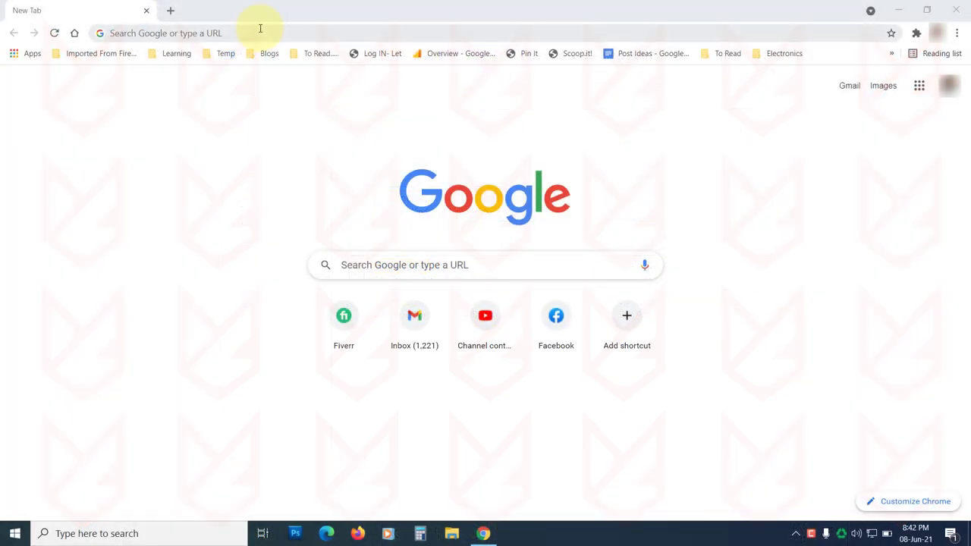
Step: Switch to Chrome, search Google for "serpent ransomware trojan name", and look through the results for the malware's detection and file names
{"action": "left_click", "coordinate": [261, 31]}
{"action": "type", "text": "ser"}
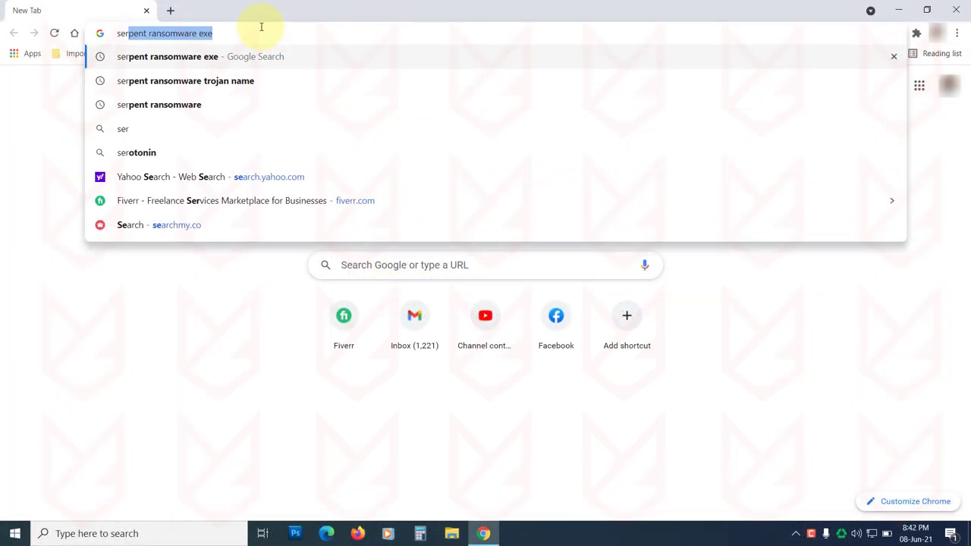
{"action": "type", "text": "pent ransomwar"}
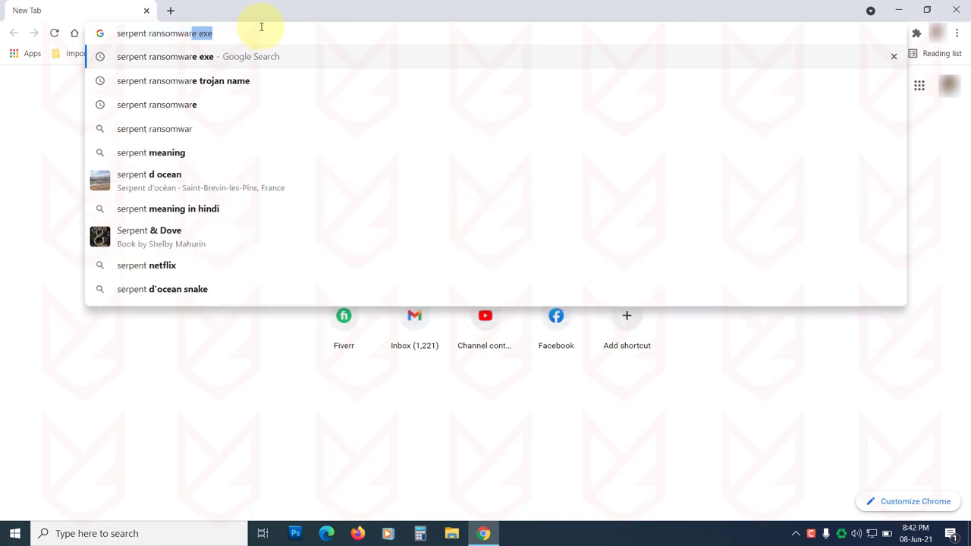
{"action": "type", "text": "e trojan name"}
{"action": "key", "text": "Return"}
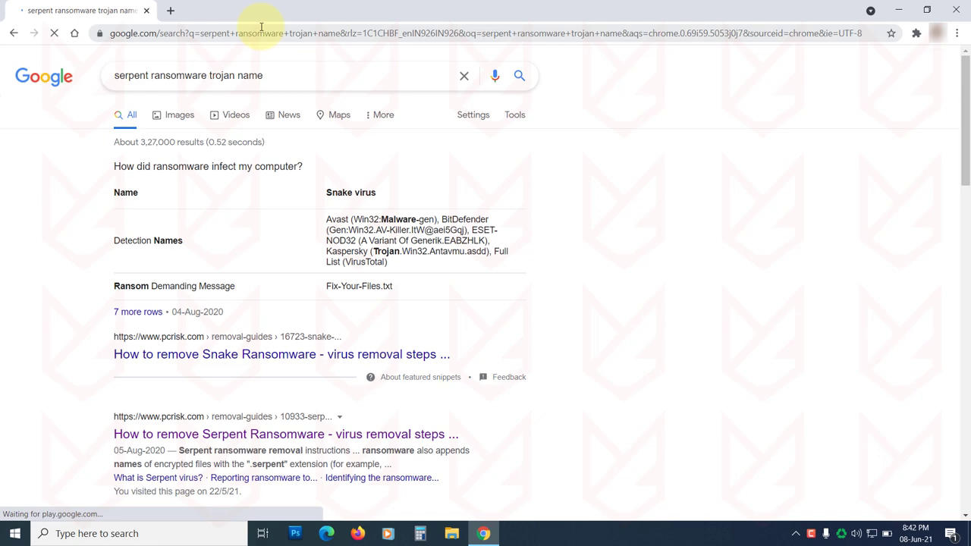
{"action": "scroll", "coordinate": [263, 275], "scroll_direction": "down", "scroll_amount": 2}
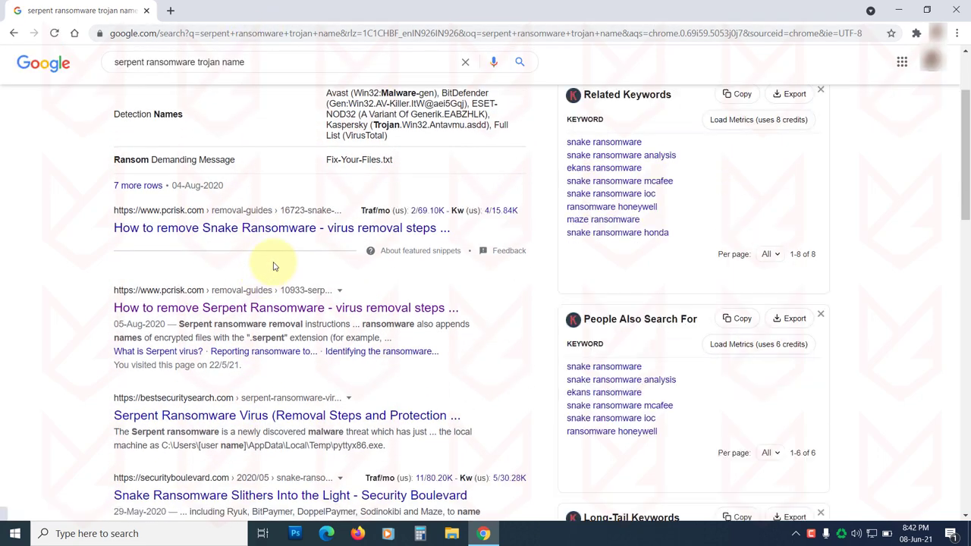
{"action": "scroll", "coordinate": [267, 273], "scroll_direction": "up", "scroll_amount": 2}
{"action": "scroll", "coordinate": [275, 264], "scroll_direction": "down", "scroll_amount": 2}
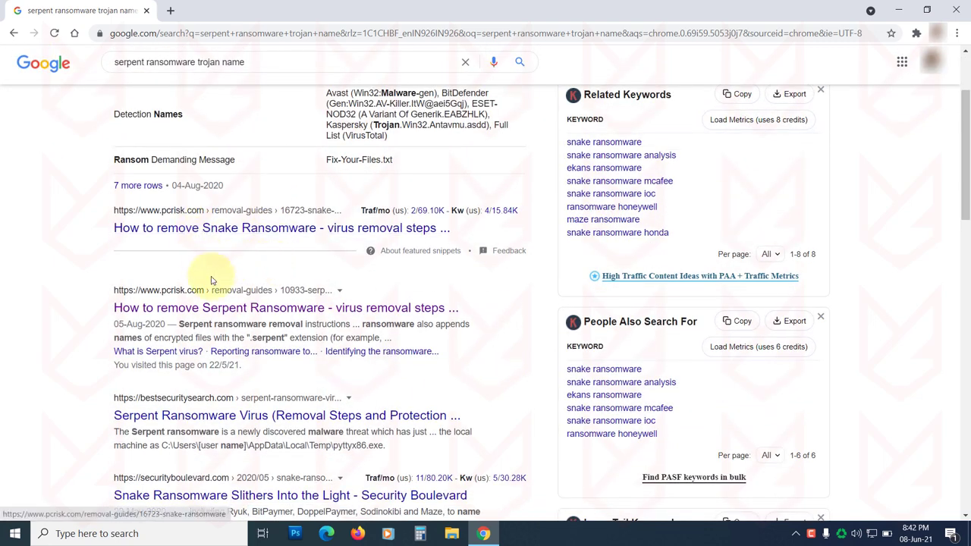
{"action": "scroll", "coordinate": [225, 304], "scroll_direction": "down", "scroll_amount": 2}
{"action": "scroll", "coordinate": [221, 275], "scroll_direction": "up", "scroll_amount": 1}
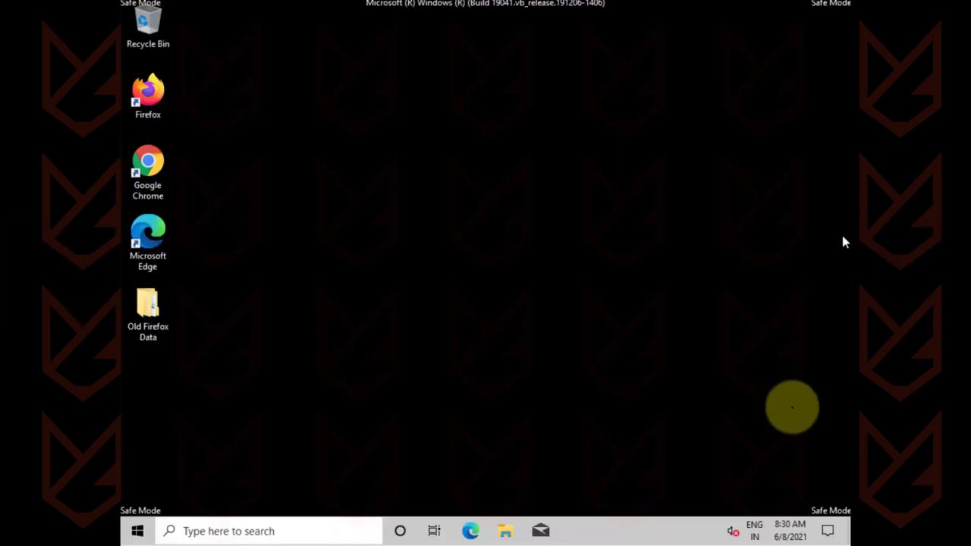
{"action": "right_click", "coordinate": [424, 184]}
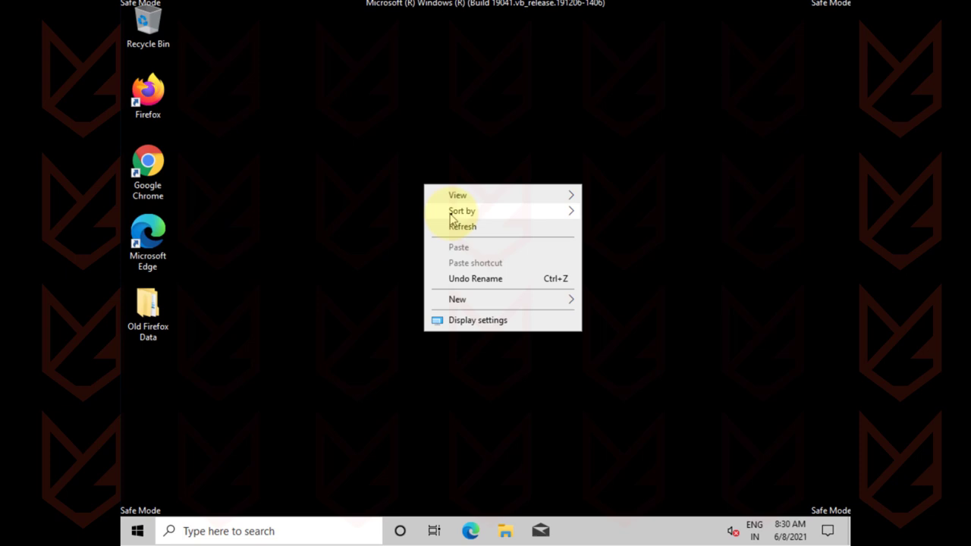
{"action": "left_click", "coordinate": [459, 227]}
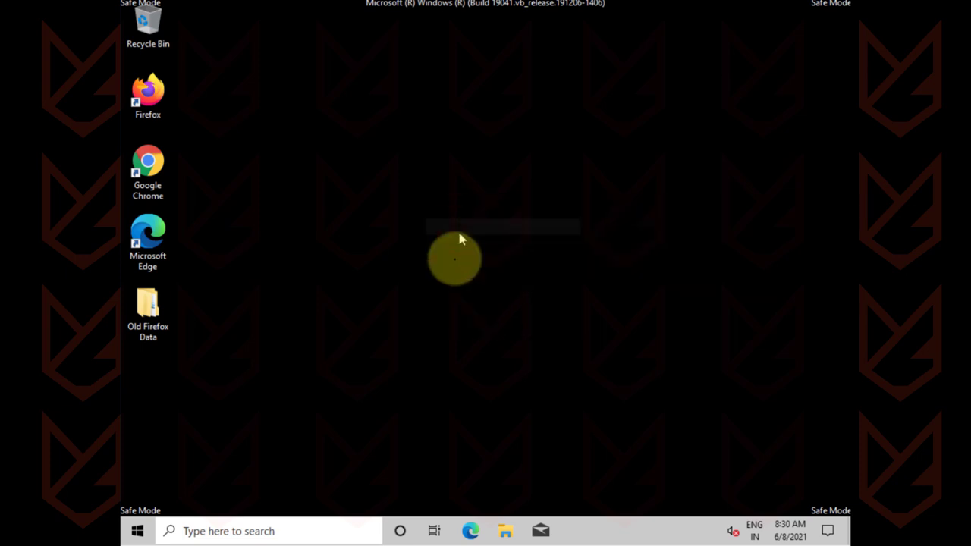
Step: Find and open the Startup Apps settings, then turn off serpent.exe and Microsoft OneDrive
{"action": "left_click", "coordinate": [280, 531]}
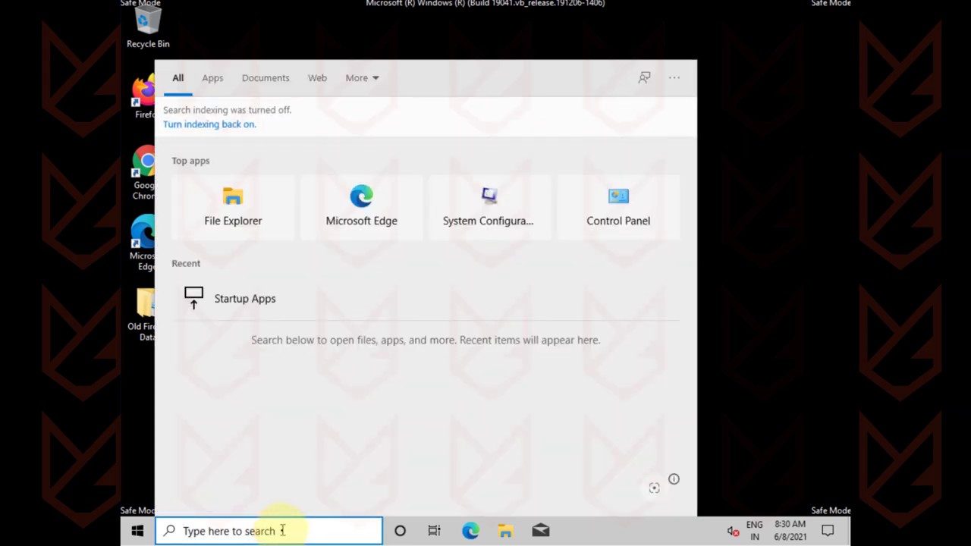
{"action": "type", "text": "startup apps"}
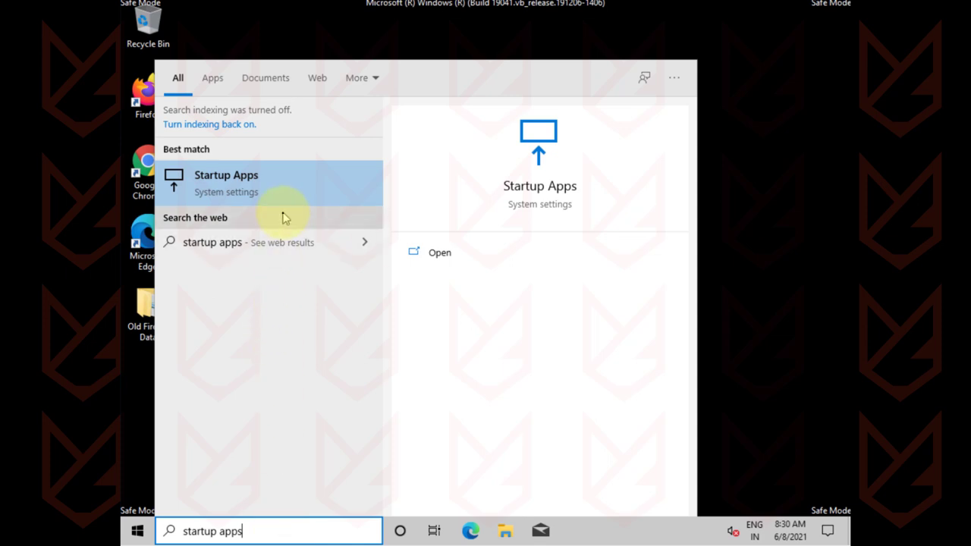
{"action": "left_click", "coordinate": [289, 186]}
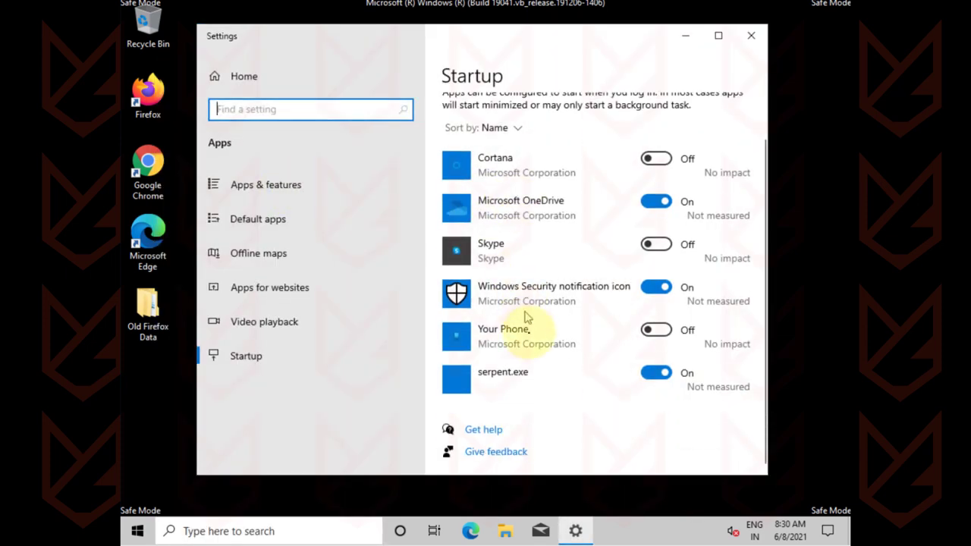
{"action": "left_click", "coordinate": [503, 379]}
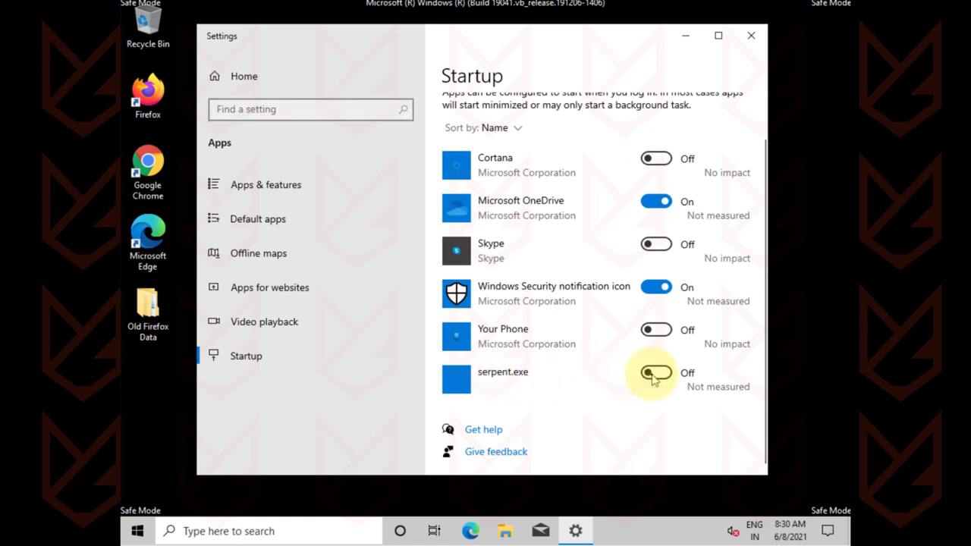
{"action": "left_click", "coordinate": [663, 206]}
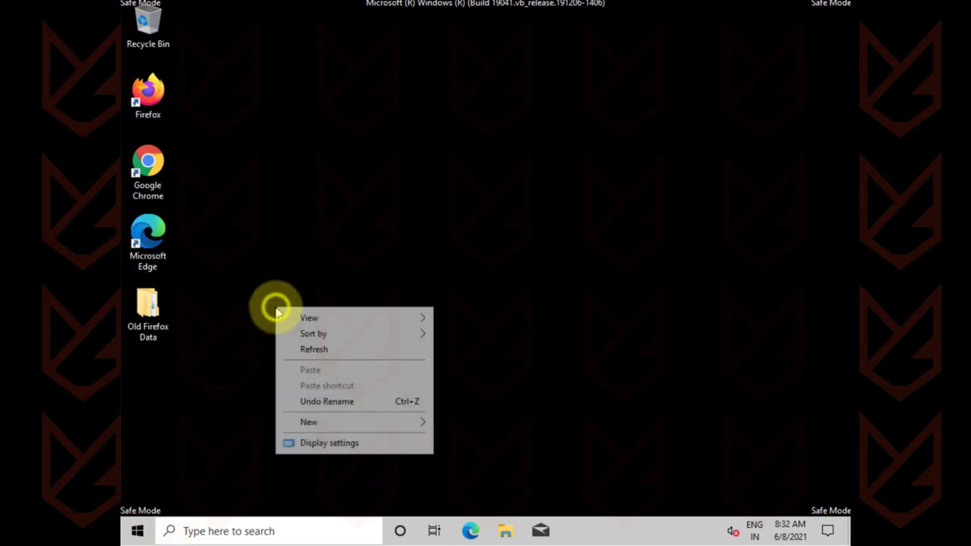
{"action": "left_click", "coordinate": [299, 349]}
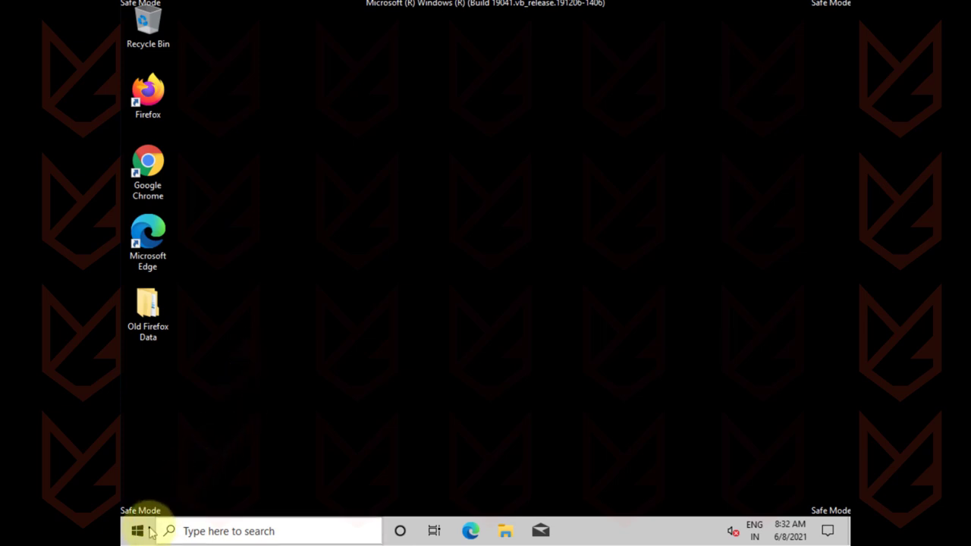
Step: Find and open Control Panel, then show the list of programs that can be uninstalled
{"action": "left_click", "coordinate": [189, 532]}
{"action": "type", "text": "control panel"}
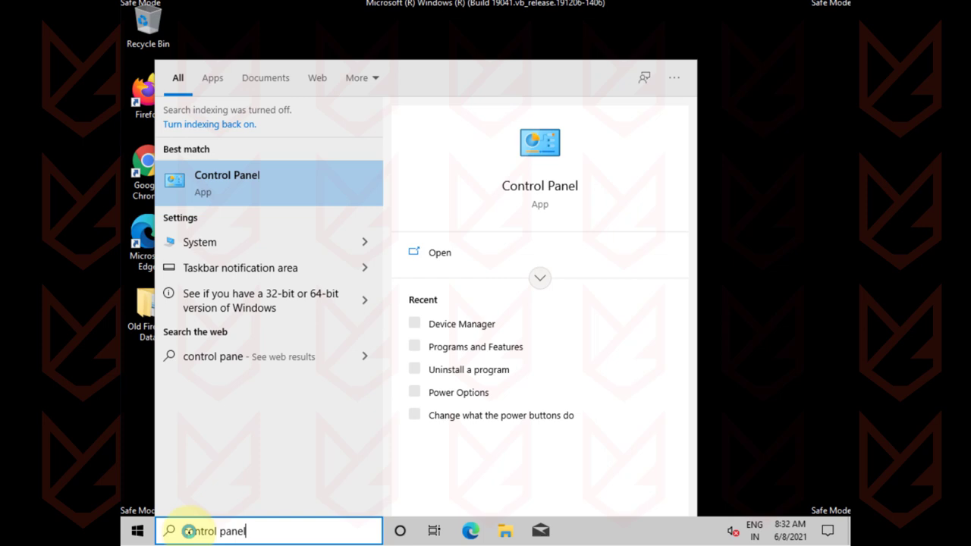
{"action": "left_click", "coordinate": [279, 181]}
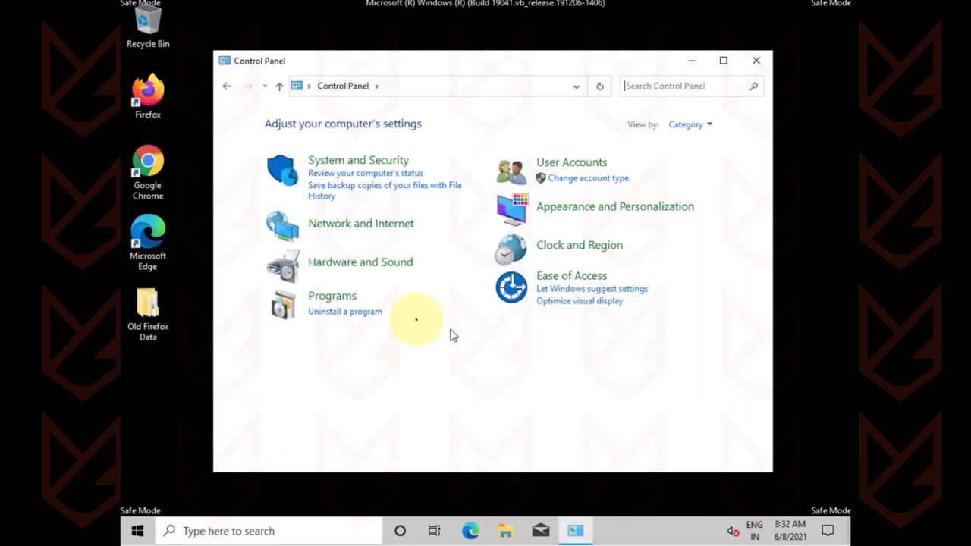
{"action": "left_click", "coordinate": [356, 316]}
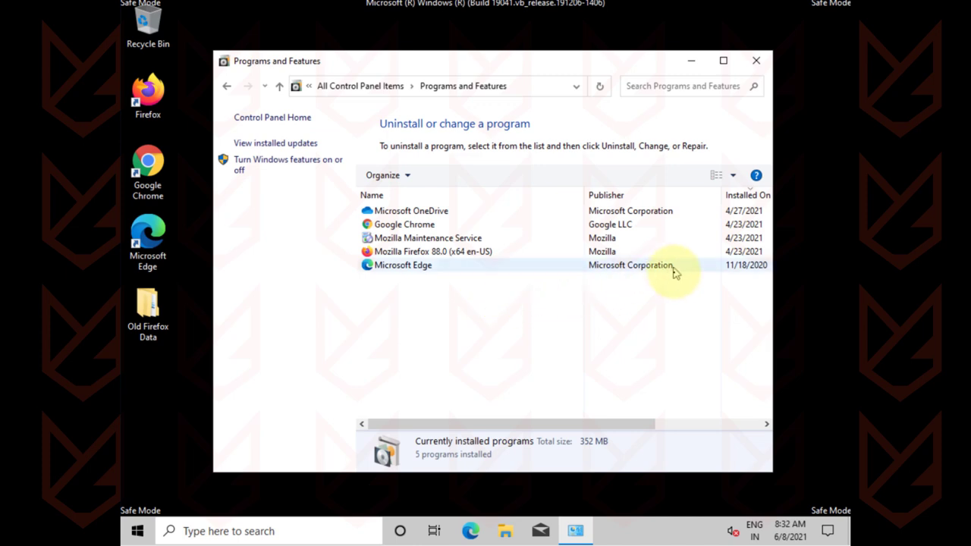
Step: Sort the installed programs by installation date, ending with the newest first, and review the list
{"action": "left_click_drag", "start_coordinate": [606, 423], "coordinate": [648, 427]}
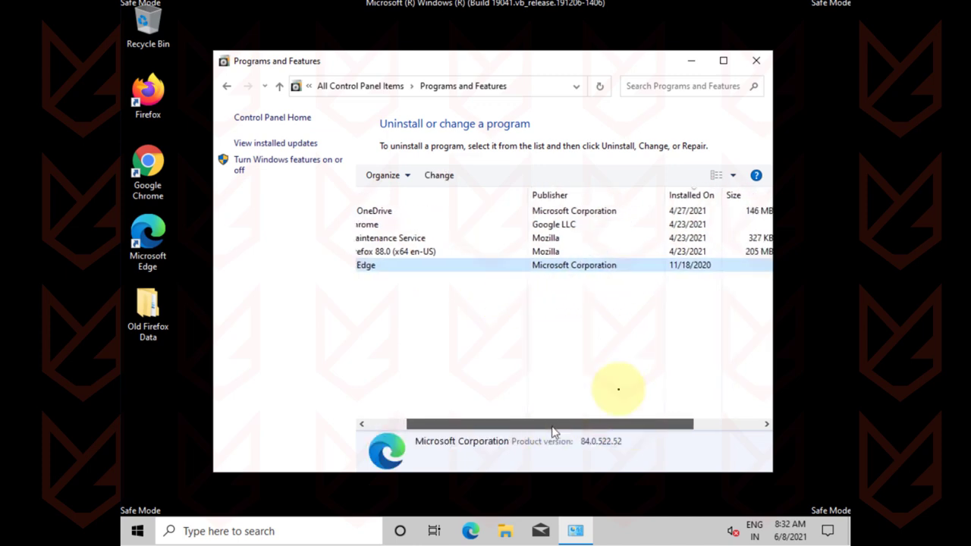
{"action": "left_click", "coordinate": [685, 196]}
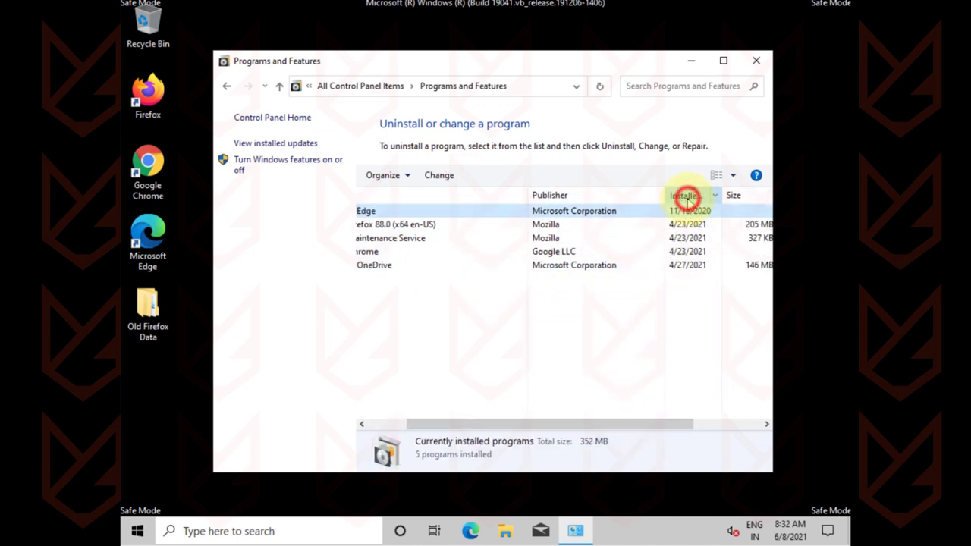
{"action": "left_click", "coordinate": [686, 196]}
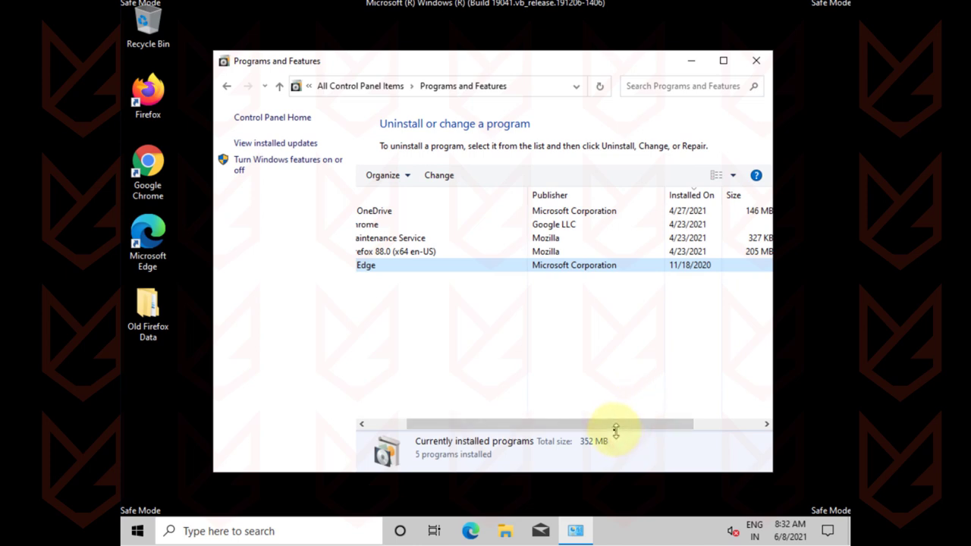
{"action": "left_click_drag", "start_coordinate": [615, 430], "coordinate": [554, 429]}
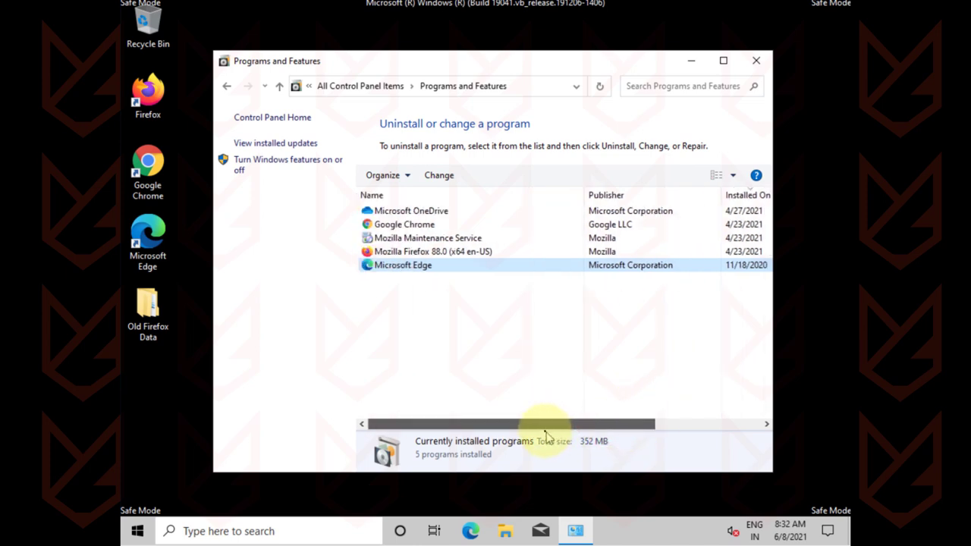
Step: Select Google Chrome in the installed programs list and start its uninstallation
{"action": "left_click", "coordinate": [413, 252]}
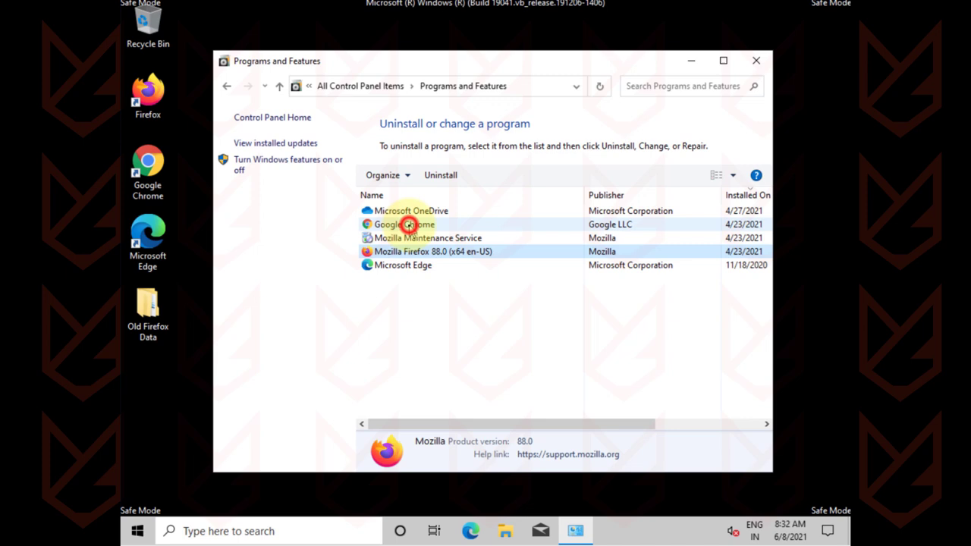
{"action": "left_click", "coordinate": [409, 227]}
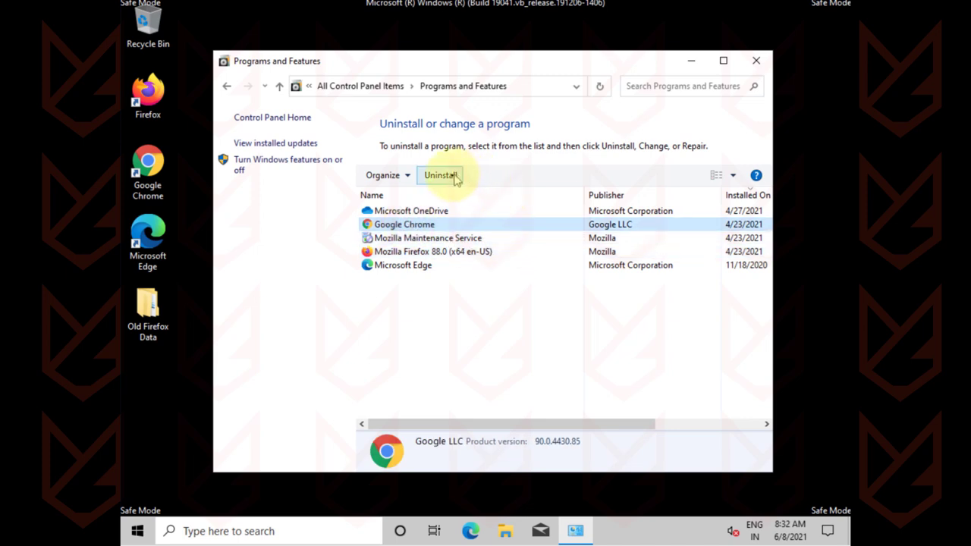
{"action": "left_click", "coordinate": [454, 176]}
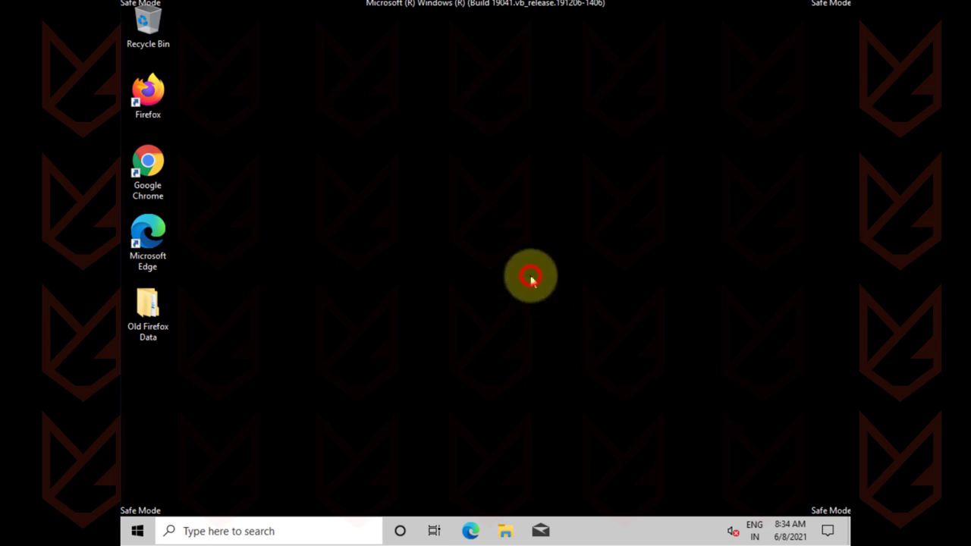
{"action": "right_click", "coordinate": [471, 179]}
{"action": "left_click", "coordinate": [510, 219]}
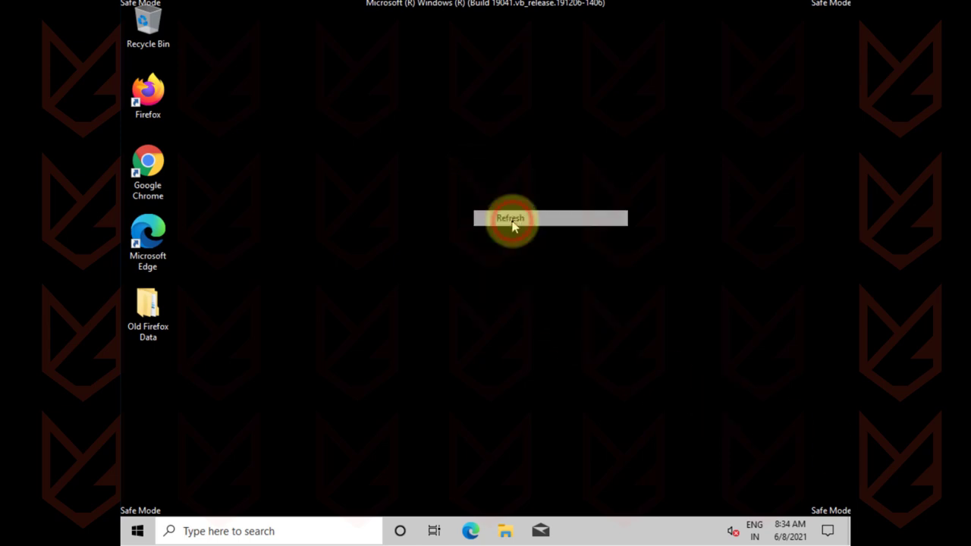
{"action": "right_click", "coordinate": [425, 192]}
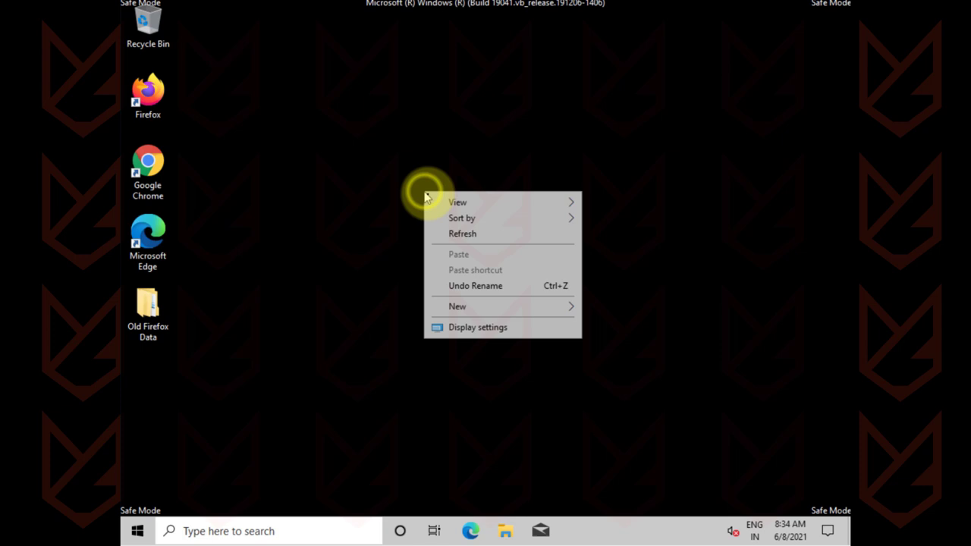
Step: Find and open the Disk Cleanup tool for drive C:
{"action": "left_click", "coordinate": [457, 228]}
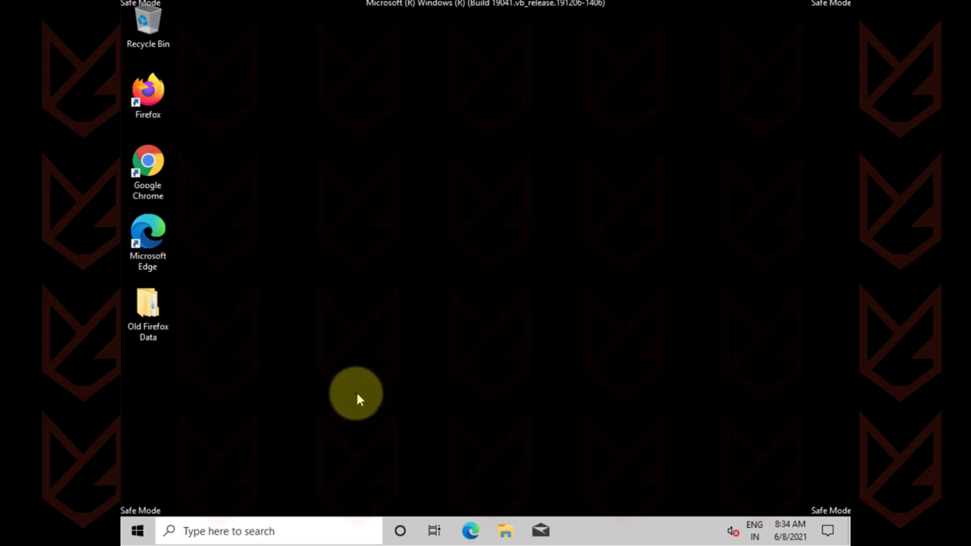
{"action": "left_click", "coordinate": [190, 530]}
{"action": "type", "text": "disk cleanup"}
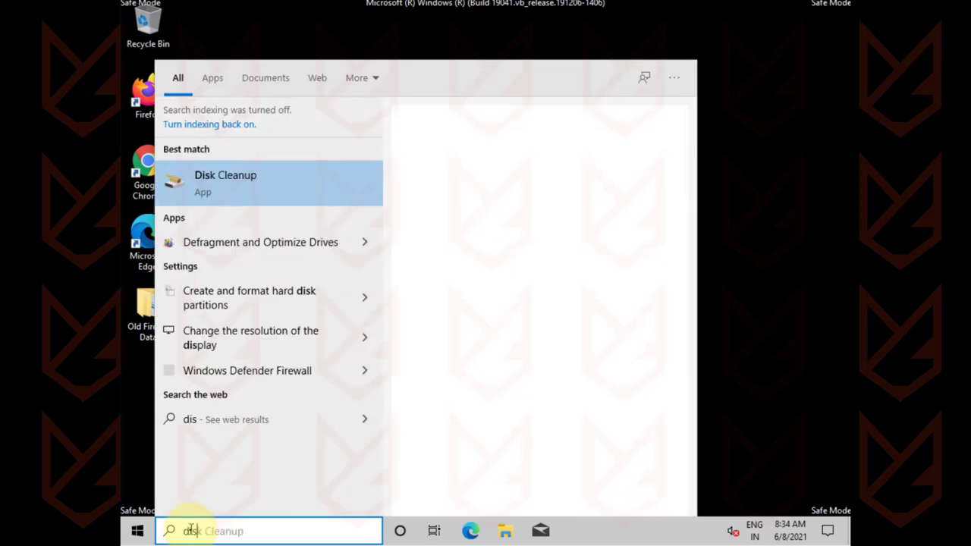
{"action": "left_click", "coordinate": [275, 172]}
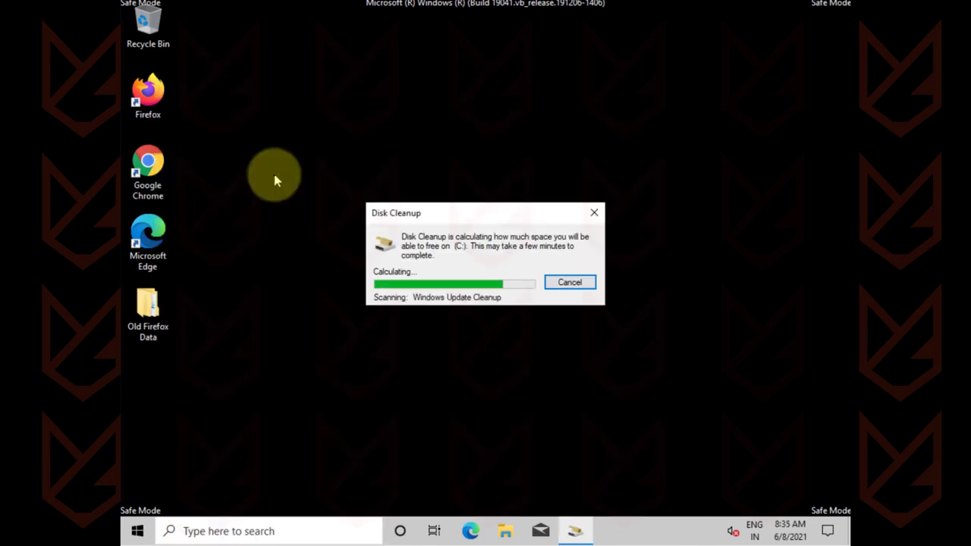
{"action": "left_click_drag", "start_coordinate": [338, 89], "coordinate": [524, 81]}
Step: Choose Temporary Internet Files and Temporary files for cleanup on drive C: and permanently delete them
{"action": "left_click", "coordinate": [446, 199]}
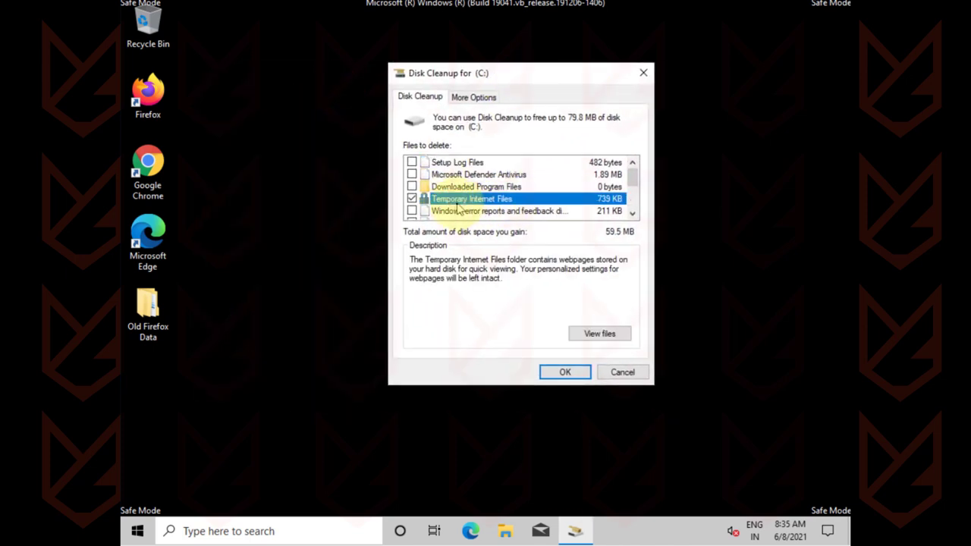
{"action": "scroll", "coordinate": [457, 208], "scroll_direction": "down", "scroll_amount": 2}
{"action": "left_click", "coordinate": [438, 199]}
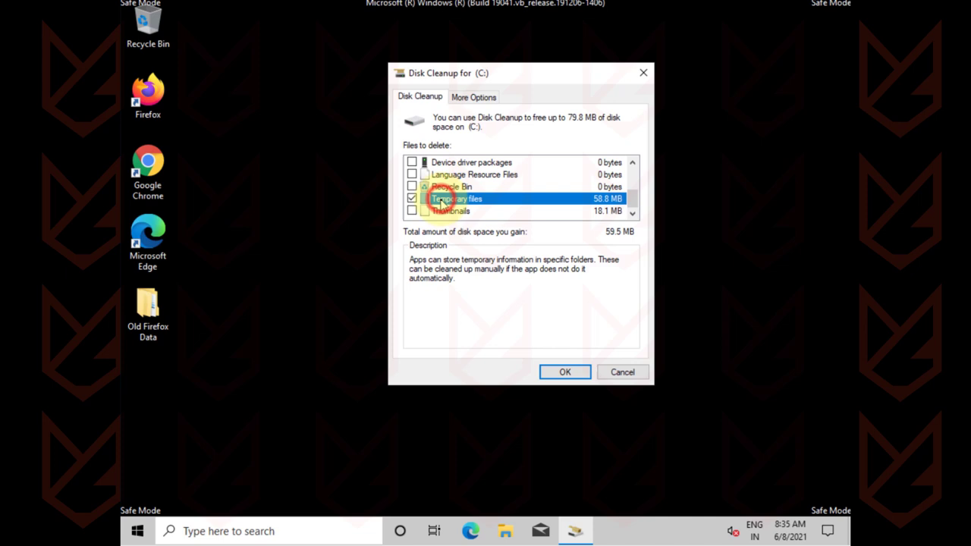
{"action": "left_click", "coordinate": [568, 372]}
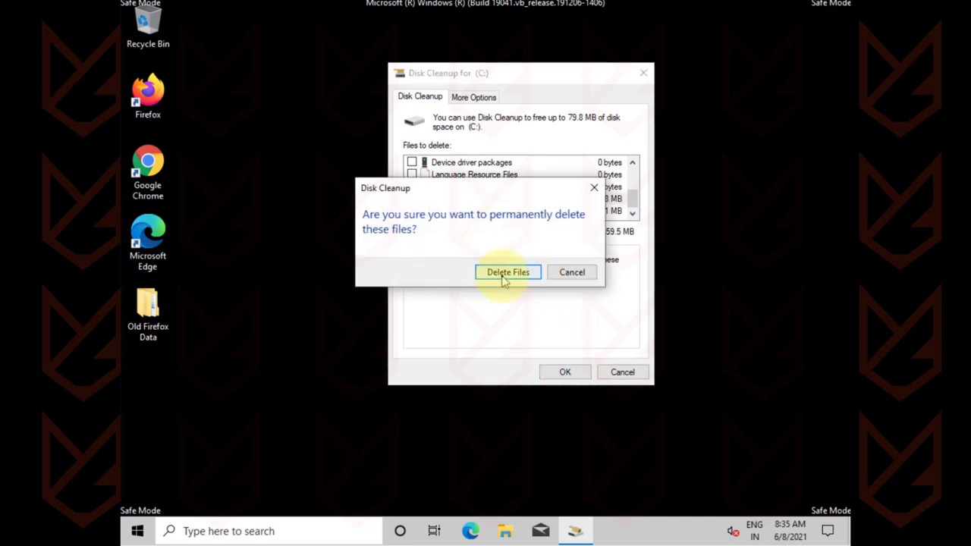
{"action": "left_click", "coordinate": [506, 274]}
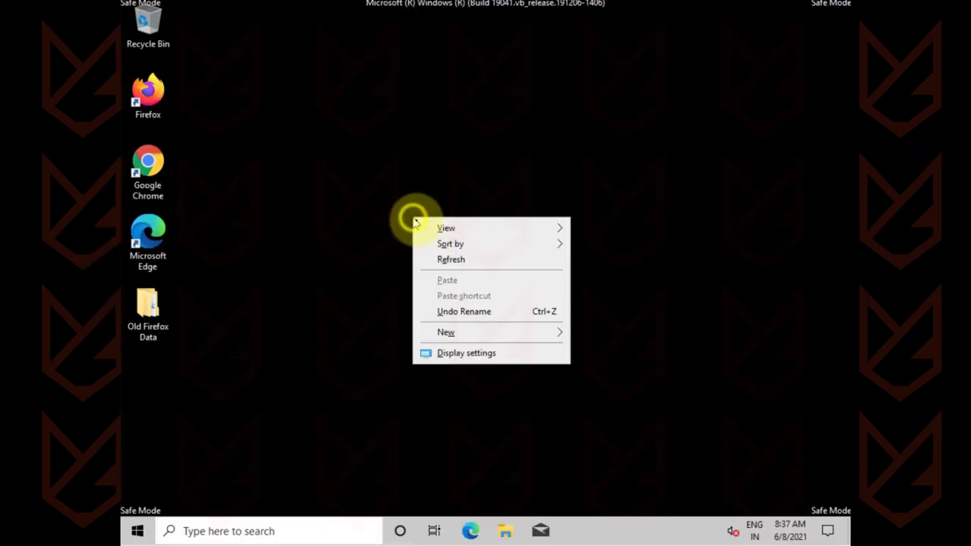
{"action": "left_click", "coordinate": [448, 258]}
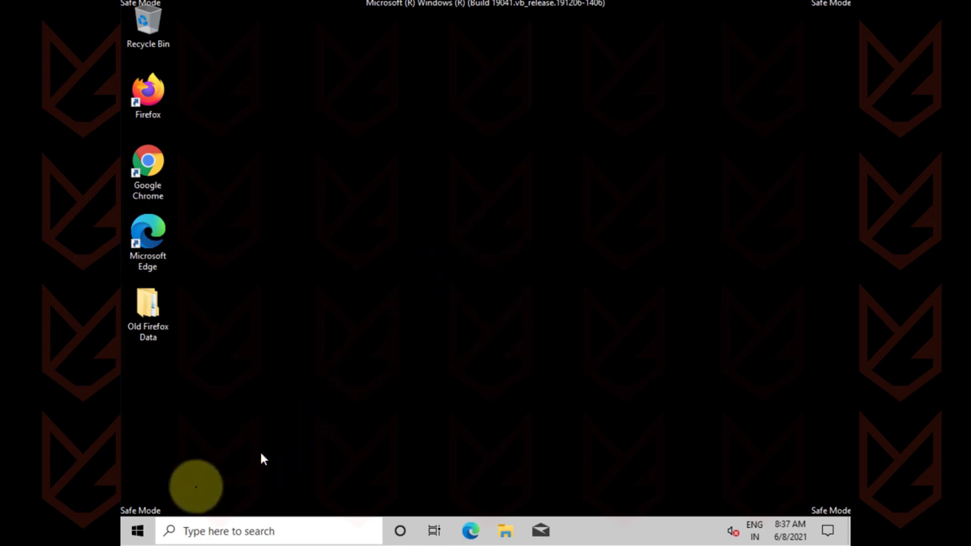
{"action": "right_click", "coordinate": [391, 211]}
{"action": "left_click", "coordinate": [416, 254]}
{"action": "right_click", "coordinate": [371, 156]}
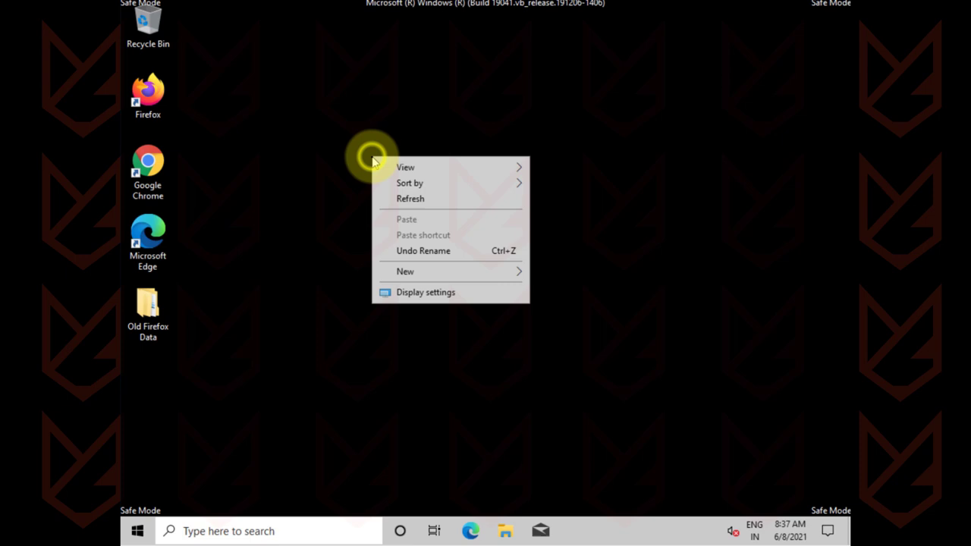
{"action": "left_click", "coordinate": [422, 199]}
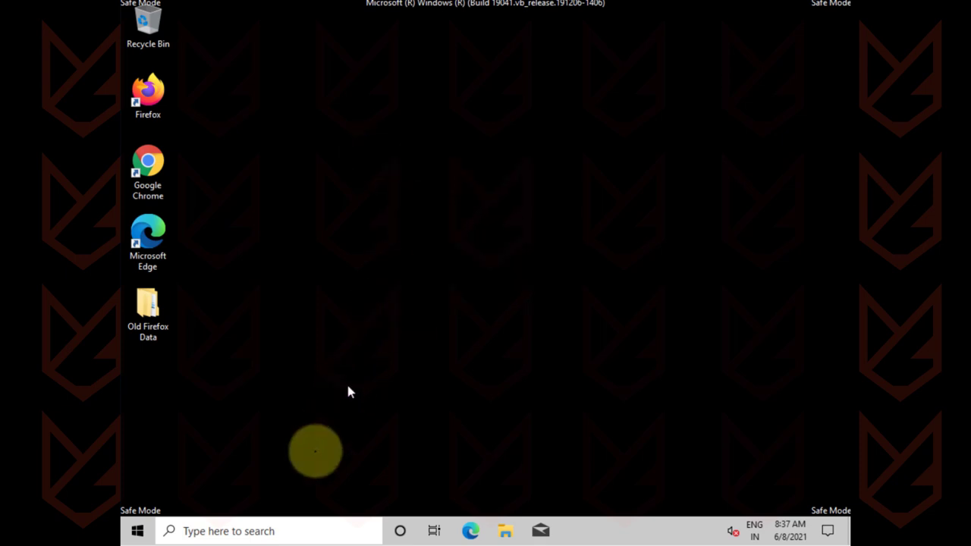
Step: Find and open Registry Editor by searching for regedit
{"action": "left_click", "coordinate": [286, 531]}
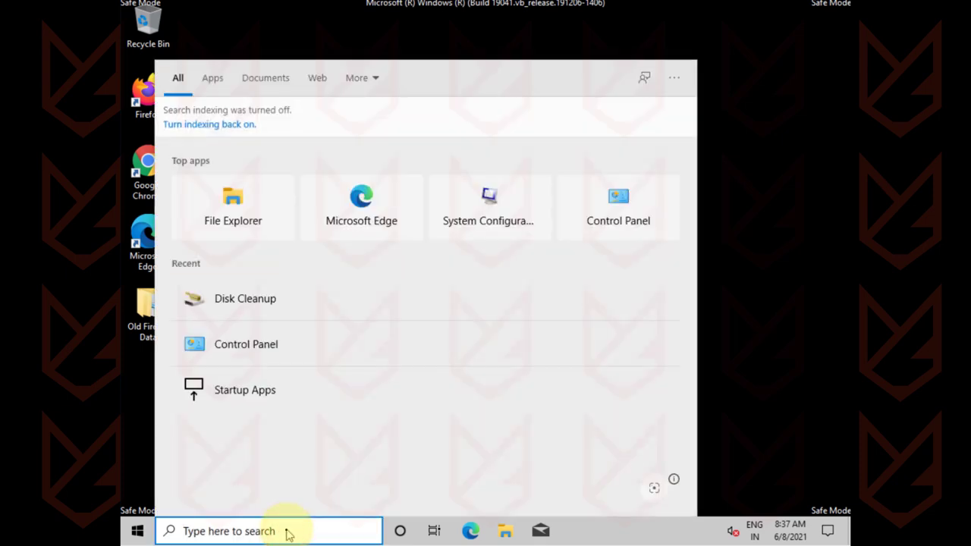
{"action": "type", "text": "REGedit"}
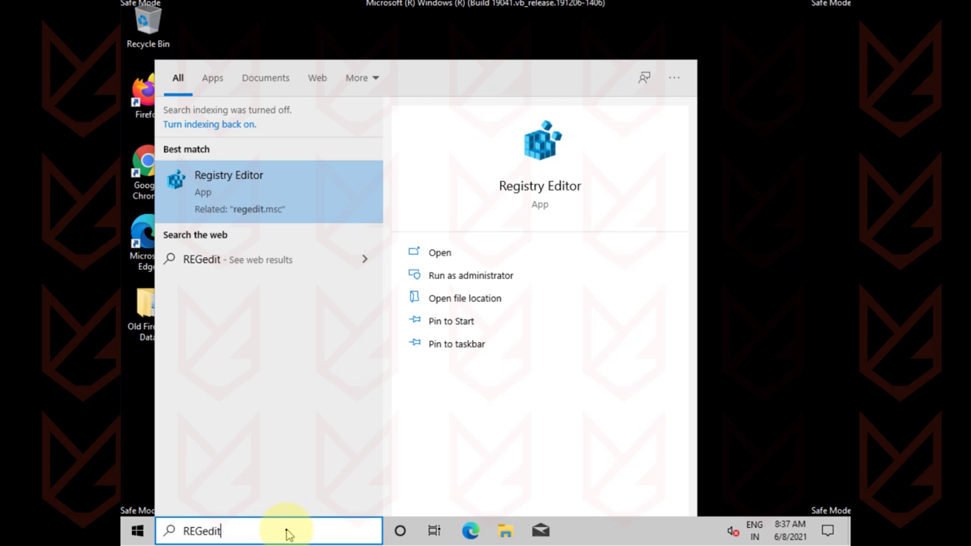
{"action": "left_click", "coordinate": [321, 182]}
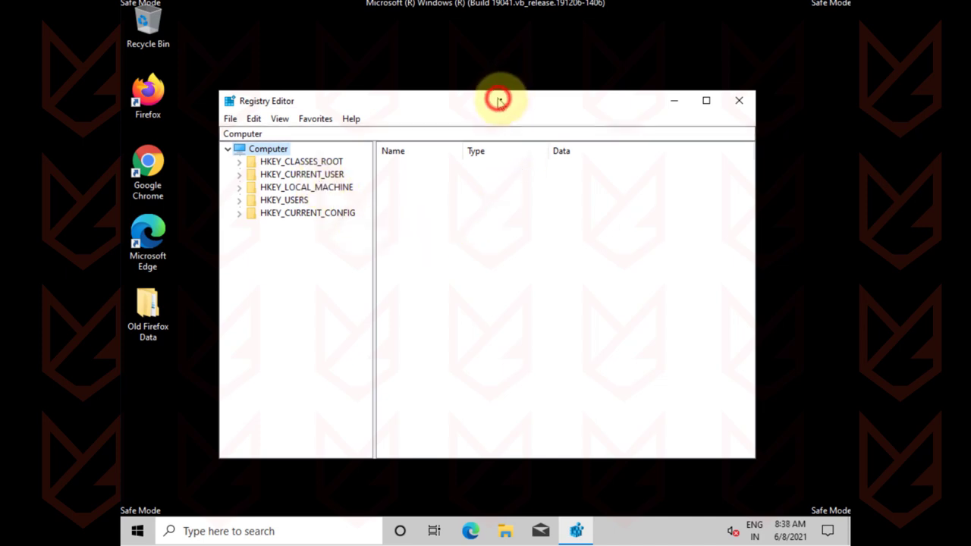
{"action": "left_click_drag", "start_coordinate": [497, 100], "coordinate": [512, 78]}
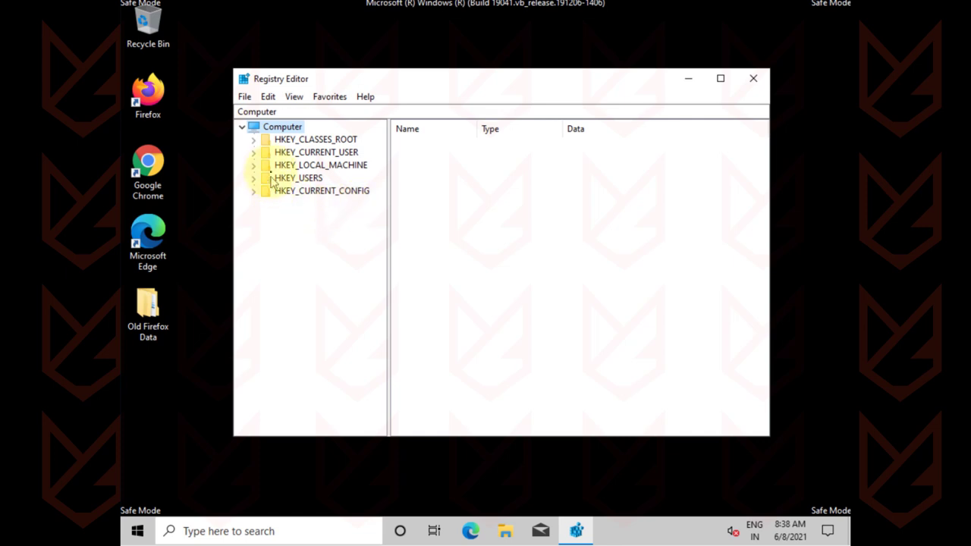
Step: Export the whole registry from Computer to the Desktop as a backup file named Registry Backup
{"action": "left_click", "coordinate": [259, 128]}
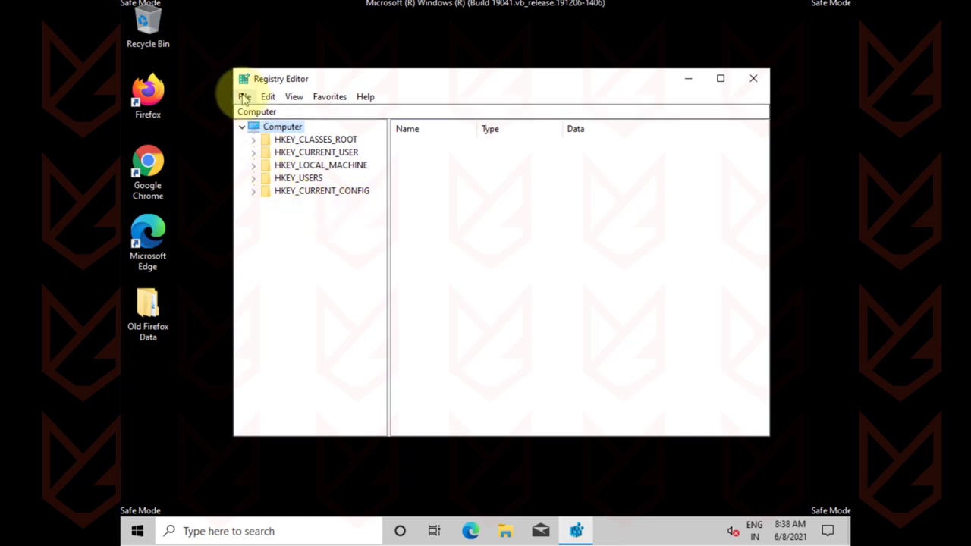
{"action": "left_click", "coordinate": [244, 98]}
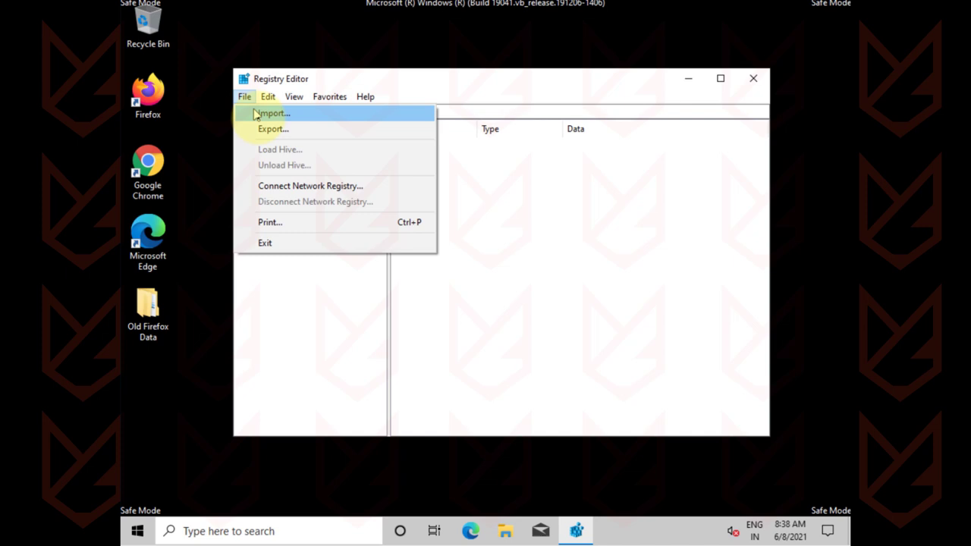
{"action": "left_click", "coordinate": [268, 132]}
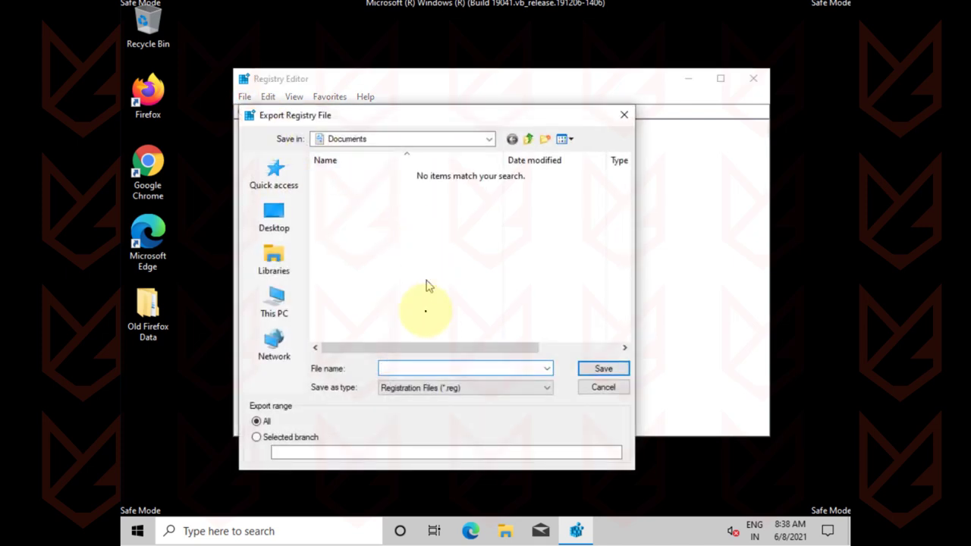
{"action": "left_click", "coordinate": [277, 227]}
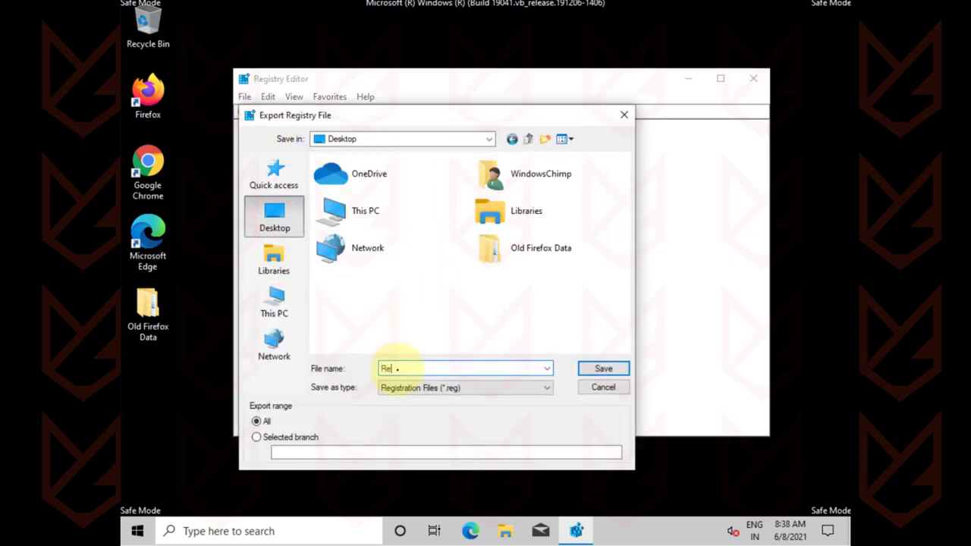
{"action": "left_click", "coordinate": [606, 367]}
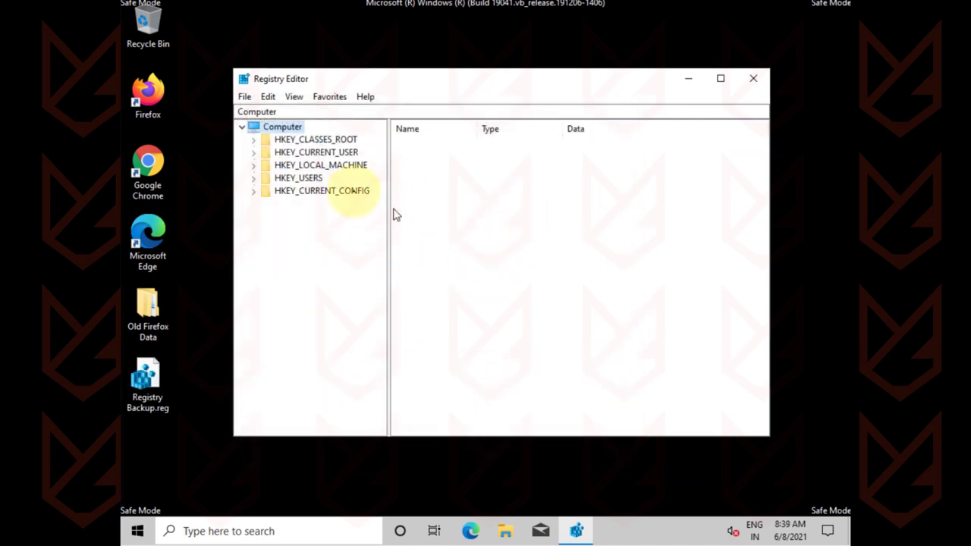
Step: Open the registry key HKEY_LOCAL_MACHINE\SOFTWARE\Microsoft\Windows\CurrentVersion\Run
{"action": "left_click", "coordinate": [254, 165]}
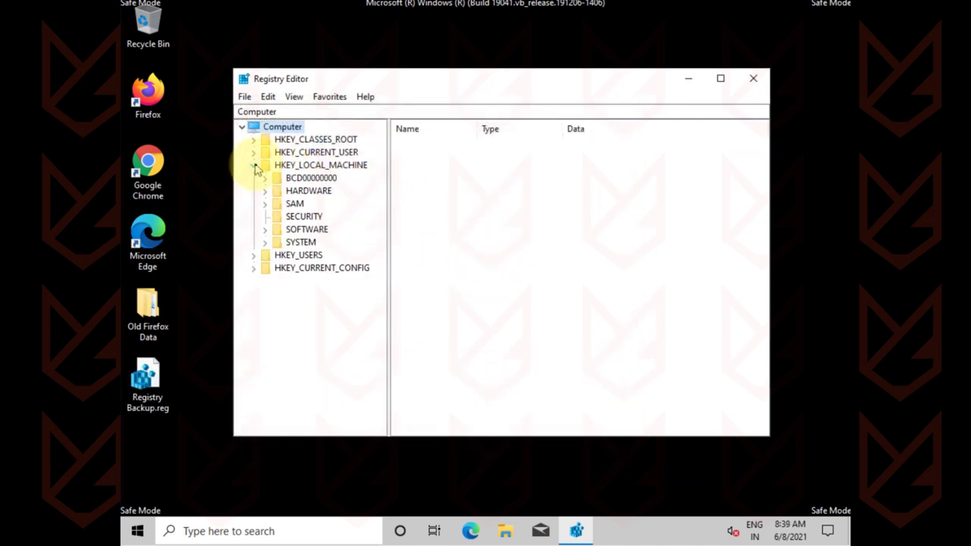
{"action": "left_click", "coordinate": [266, 230]}
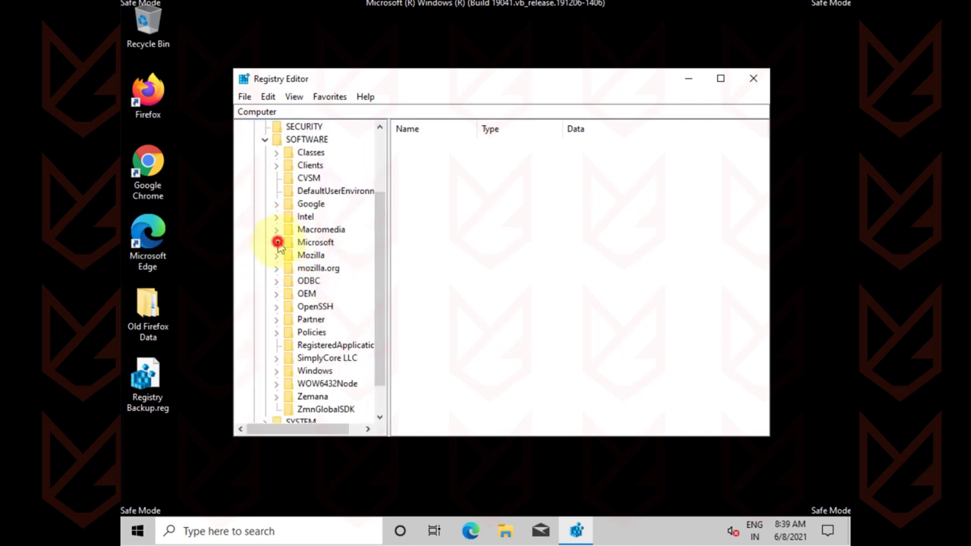
{"action": "left_click", "coordinate": [278, 242]}
{"action": "scroll", "coordinate": [326, 334], "scroll_direction": "down", "scroll_amount": 20}
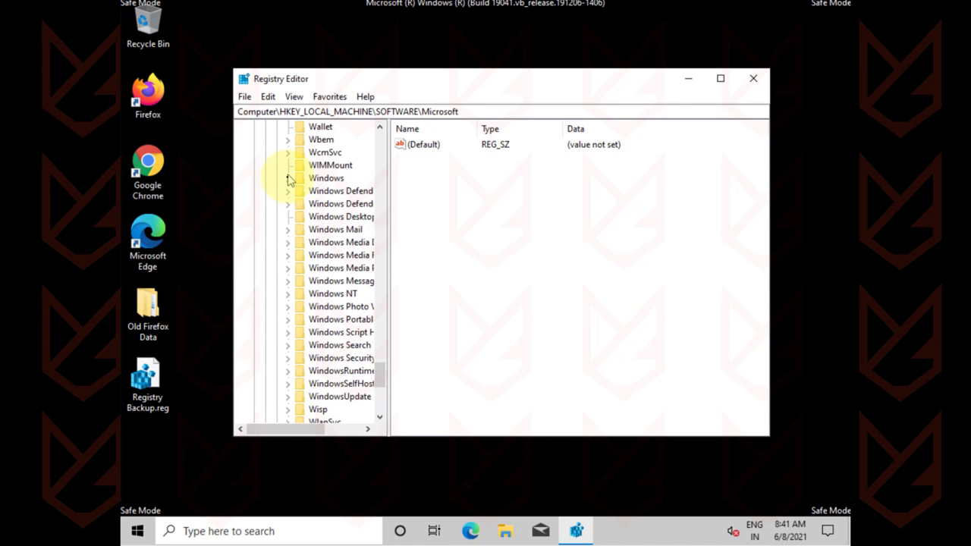
{"action": "left_click", "coordinate": [288, 178]}
{"action": "scroll", "coordinate": [346, 348], "scroll_direction": "down", "scroll_amount": 1}
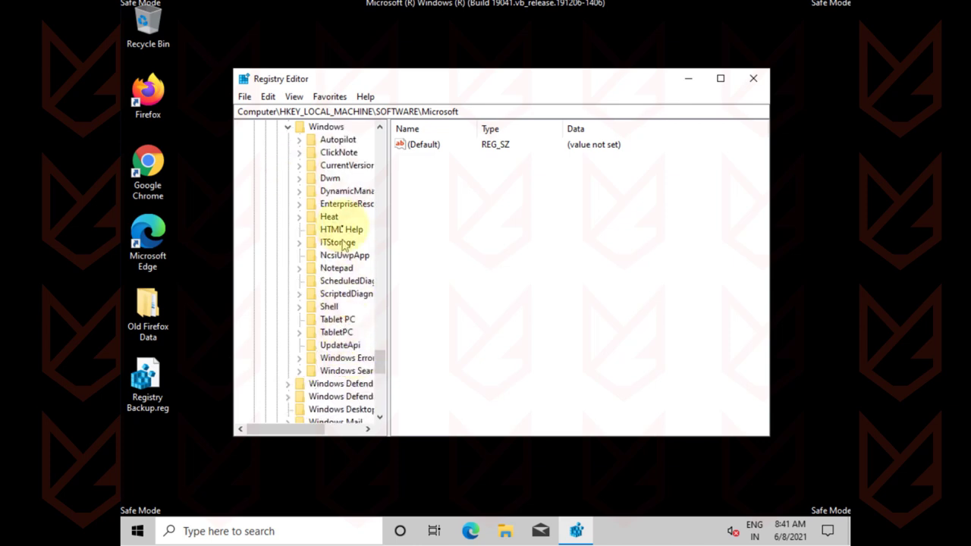
{"action": "left_click", "coordinate": [299, 166]}
{"action": "scroll", "coordinate": [347, 334], "scroll_direction": "down", "scroll_amount": 20}
{"action": "left_click", "coordinate": [341, 332]}
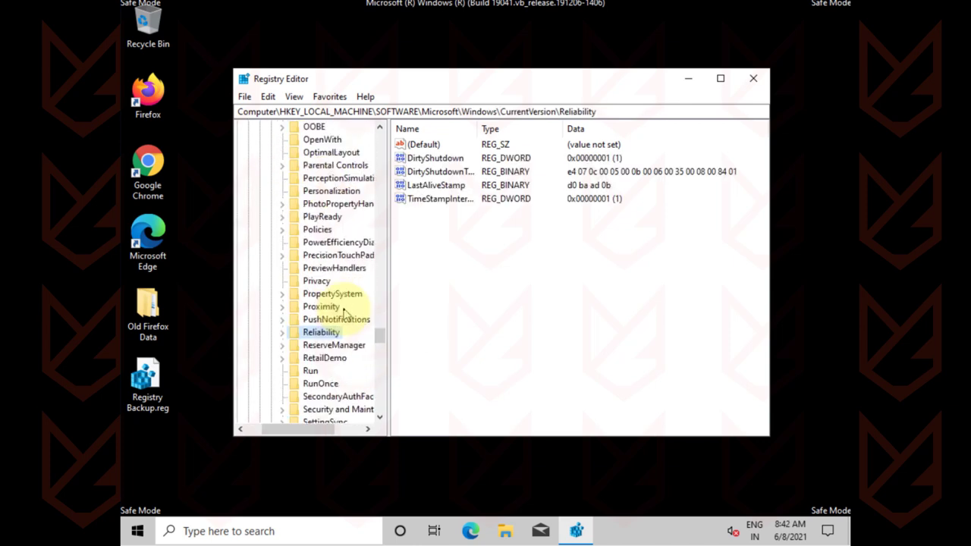
{"action": "scroll", "coordinate": [343, 312], "scroll_direction": "down", "scroll_amount": 2}
{"action": "left_click", "coordinate": [309, 295]}
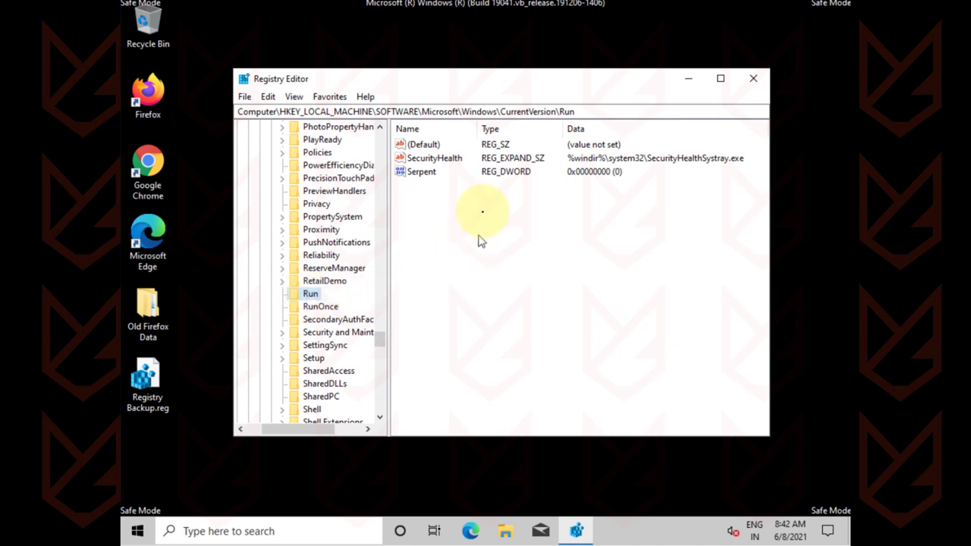
Step: Delete the Serpent value from the HKEY_LOCAL_MACHINE Run key
{"action": "right_click", "coordinate": [427, 175]}
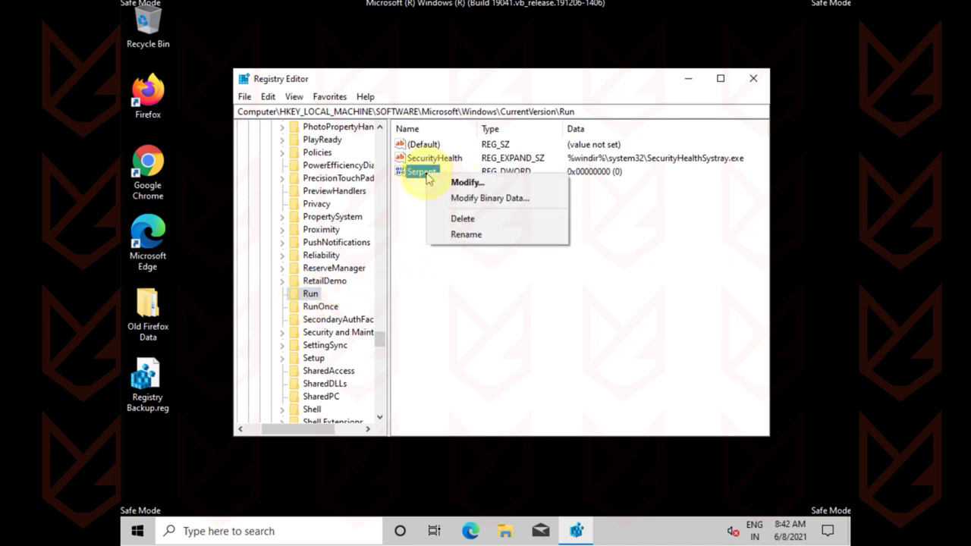
{"action": "left_click", "coordinate": [461, 217]}
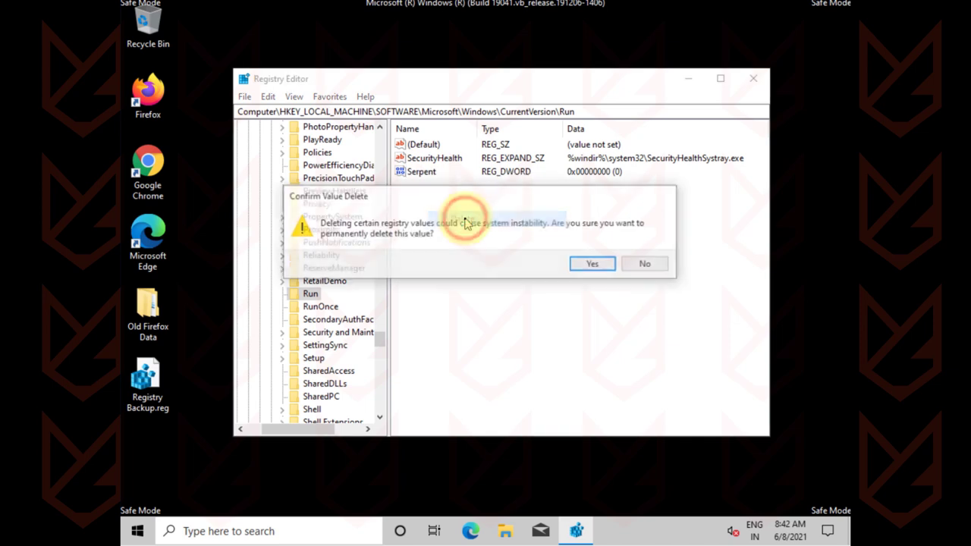
{"action": "left_click", "coordinate": [593, 264]}
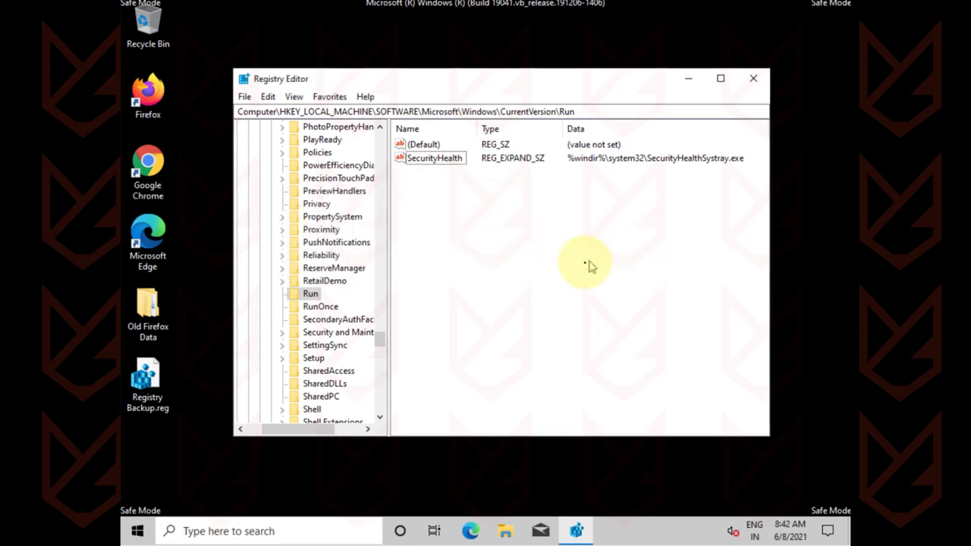
Step: Open the neighbouring RunOnce key under HKEY_LOCAL_MACHINE and delete its Serpent run value
{"action": "left_click", "coordinate": [320, 306]}
{"action": "right_click", "coordinate": [430, 159]}
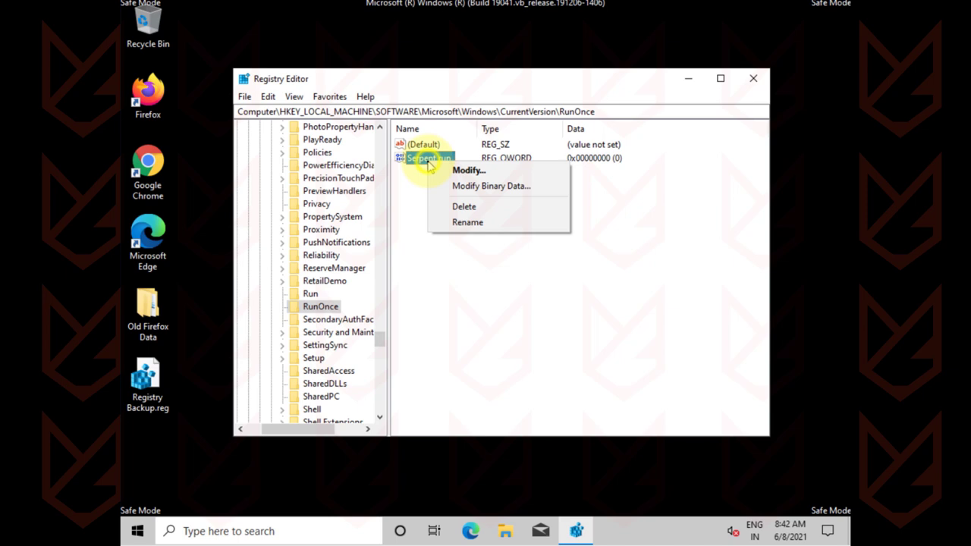
{"action": "left_click", "coordinate": [460, 207]}
{"action": "left_click", "coordinate": [594, 264]}
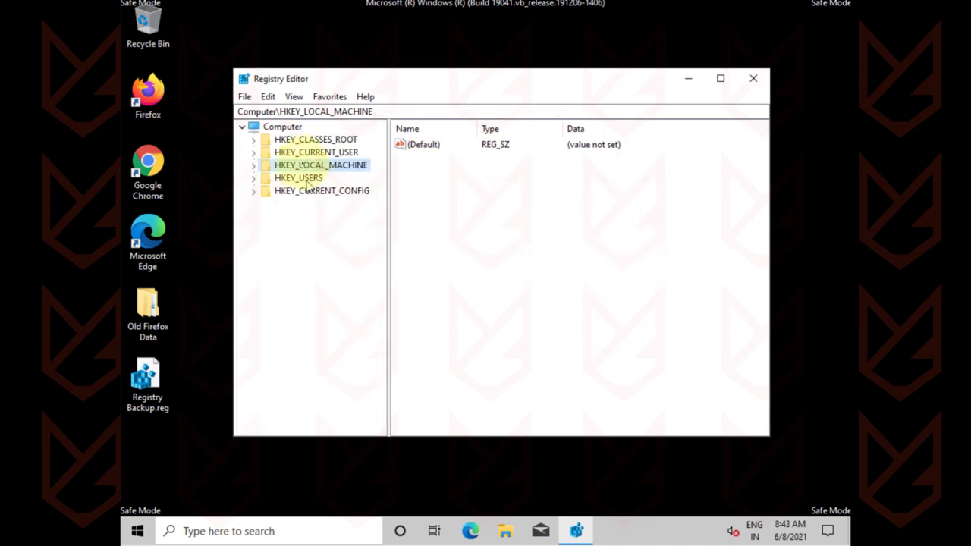
Step: Open the registry key HKEY_CURRENT_USER\SOFTWARE\Microsoft\Windows\CurrentVersion\Run
{"action": "left_click", "coordinate": [253, 152]}
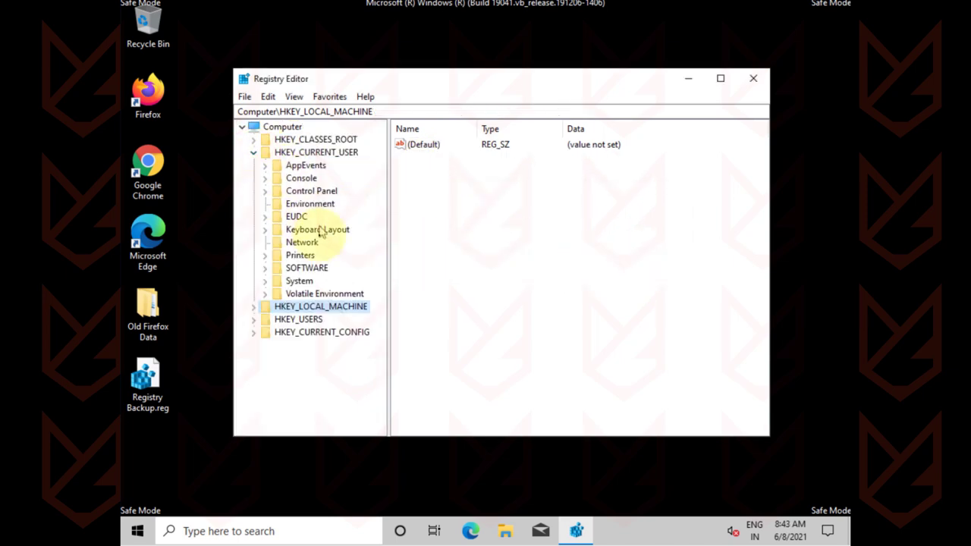
{"action": "left_click", "coordinate": [266, 268]}
{"action": "scroll", "coordinate": [322, 306], "scroll_direction": "down", "scroll_amount": 1}
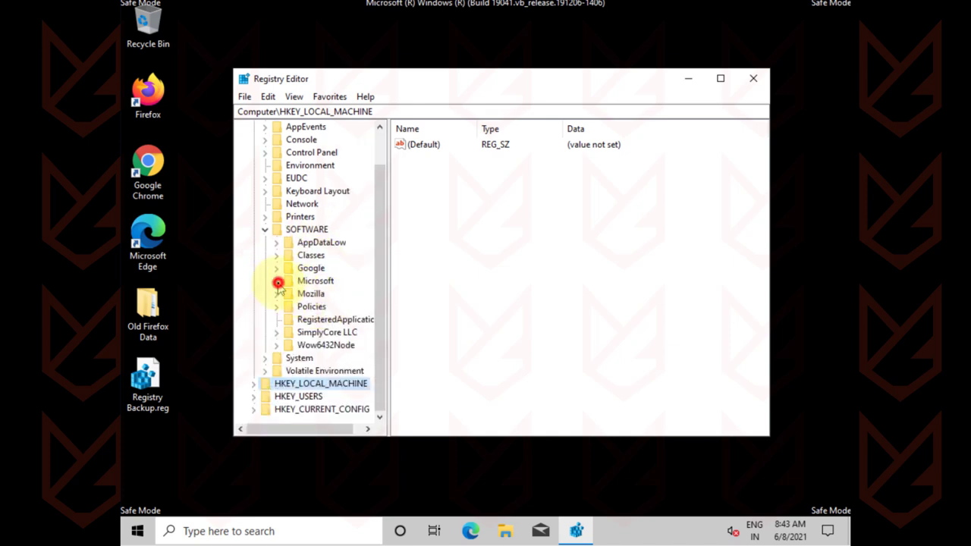
{"action": "left_click", "coordinate": [279, 283]}
{"action": "left_click", "coordinate": [328, 293]}
{"action": "key", "text": "w"}
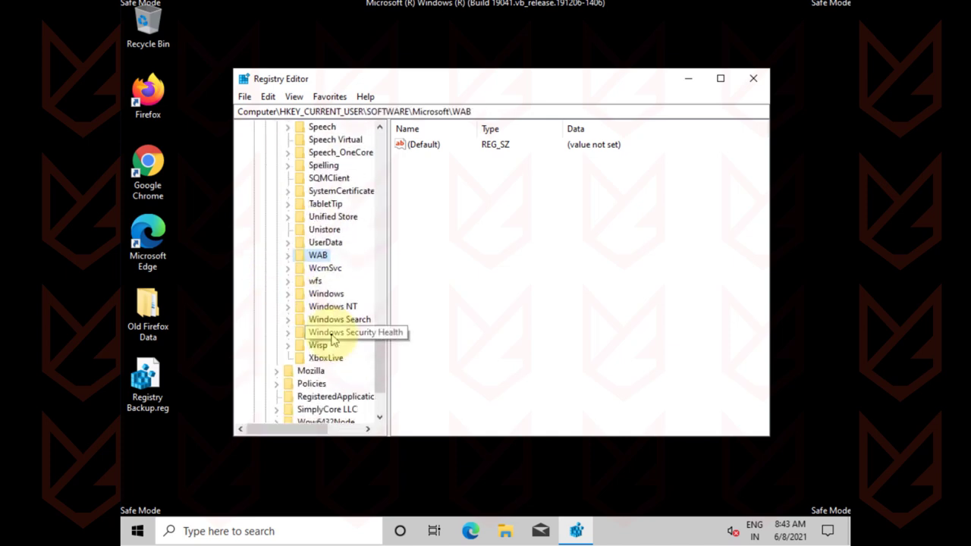
{"action": "left_click", "coordinate": [289, 294]}
{"action": "key", "text": "c"}
{"action": "left_click", "coordinate": [298, 284]}
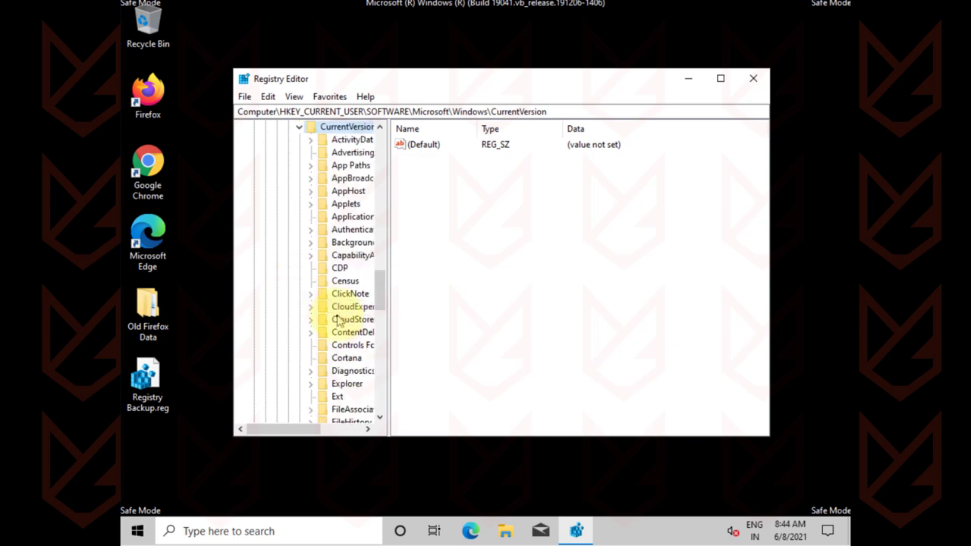
{"action": "scroll", "coordinate": [337, 322], "scroll_direction": "down", "scroll_amount": 9}
{"action": "left_click", "coordinate": [344, 293]}
{"action": "left_click", "coordinate": [338, 306]}
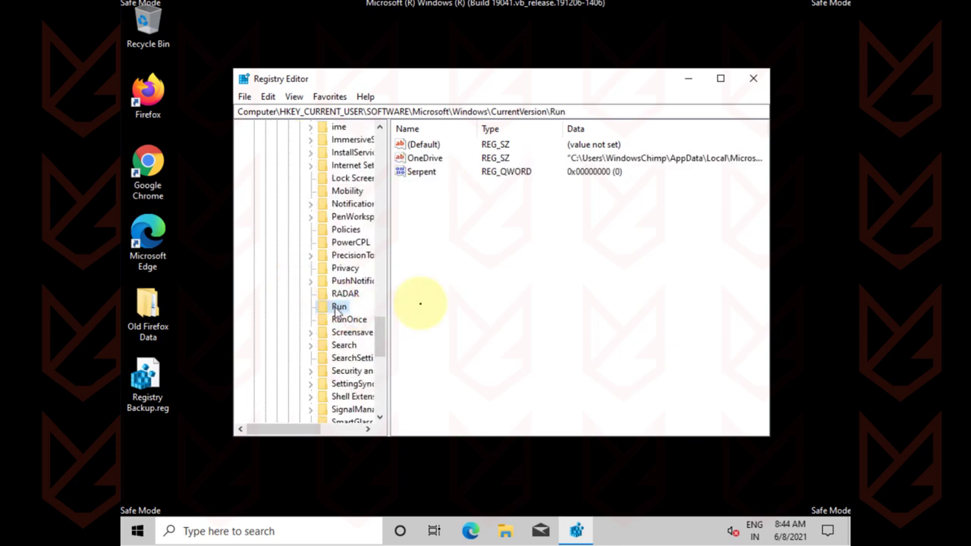
Step: Delete the Serpent value from the HKEY_CURRENT_USER Run key and bring up the options for the value in the neighbouring RunOnce key
{"action": "right_click", "coordinate": [421, 172]}
{"action": "left_click", "coordinate": [454, 216]}
{"action": "left_click", "coordinate": [583, 266]}
{"action": "left_click", "coordinate": [349, 319]}
{"action": "right_click", "coordinate": [428, 158]}
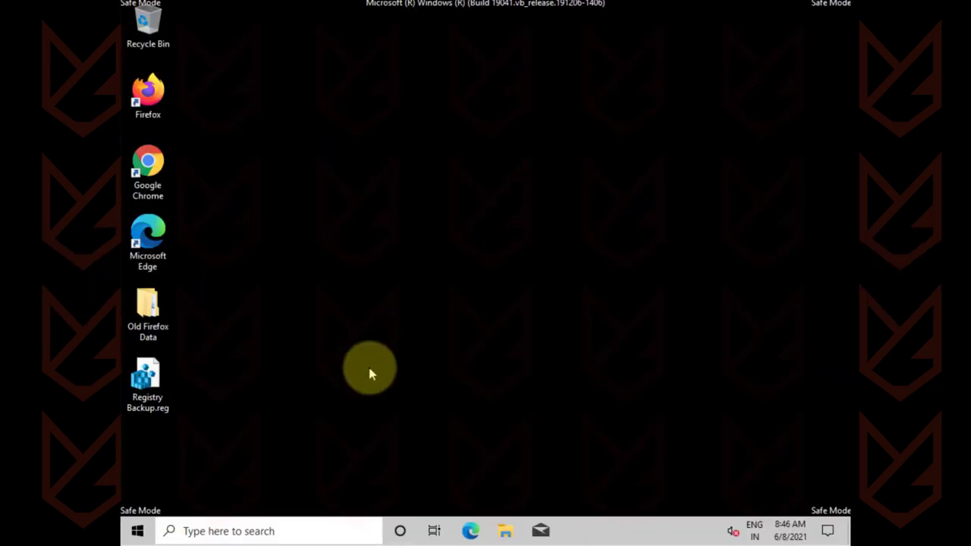
Step: Open System Configuration with msconfig, turn off Safe boot, apply the change and restart the PC
{"action": "key", "text": "super+r"}
{"action": "type", "text": "msconfig"}
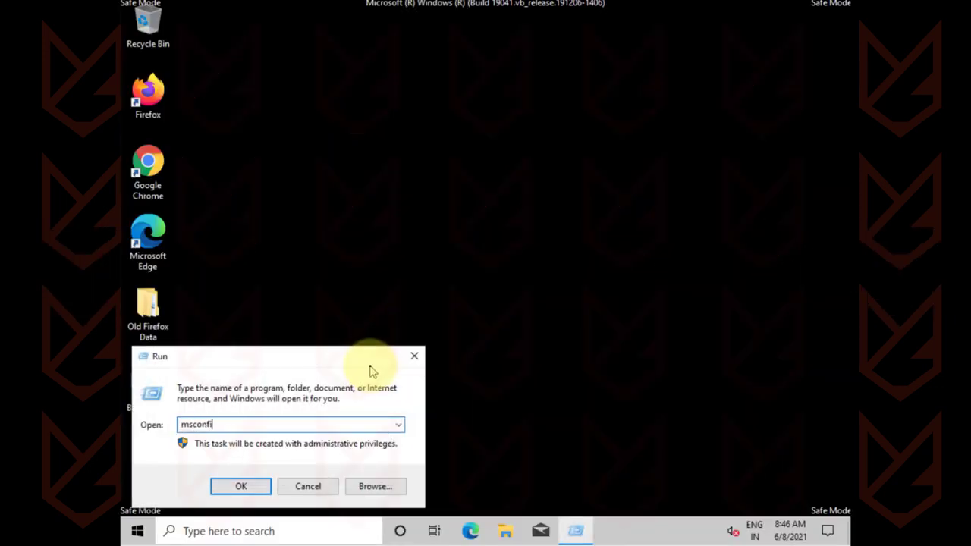
{"action": "key", "text": "Return"}
{"action": "left_click", "coordinate": [336, 152]}
{"action": "left_click", "coordinate": [314, 289]}
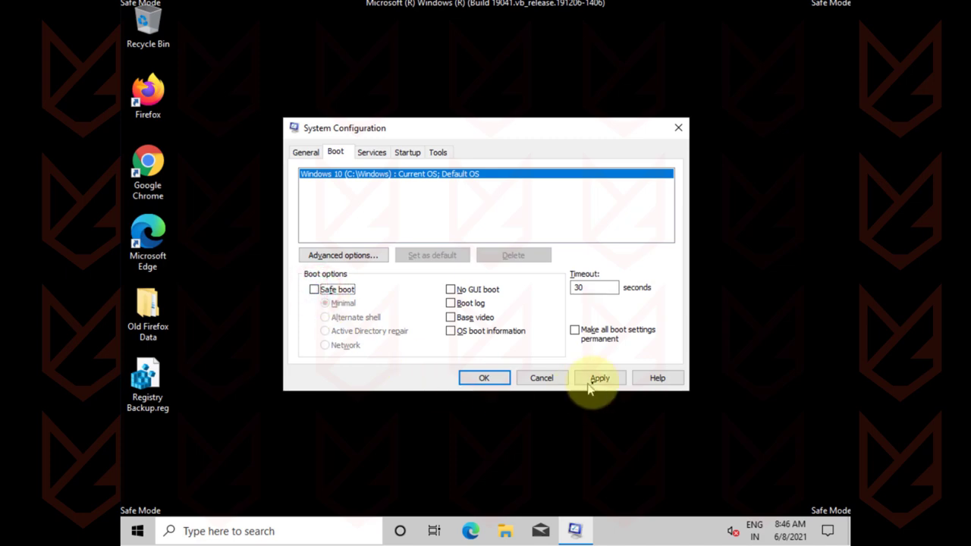
{"action": "left_click", "coordinate": [599, 378]}
{"action": "left_click", "coordinate": [489, 380]}
{"action": "left_click", "coordinate": [438, 291]}
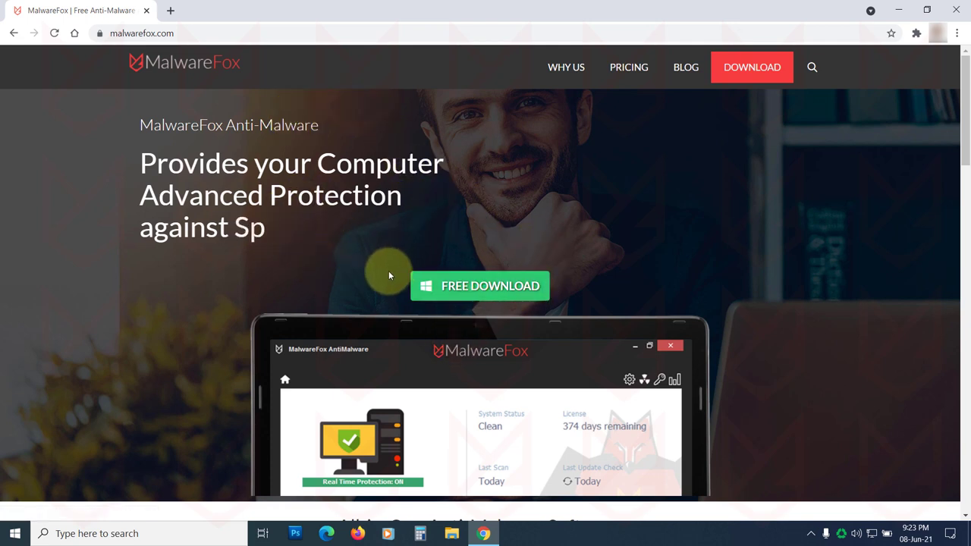
Step: Look through the malwarefox.com home page and download the free MalwareFox installer
{"action": "scroll", "coordinate": [364, 245], "scroll_direction": "down", "scroll_amount": 3}
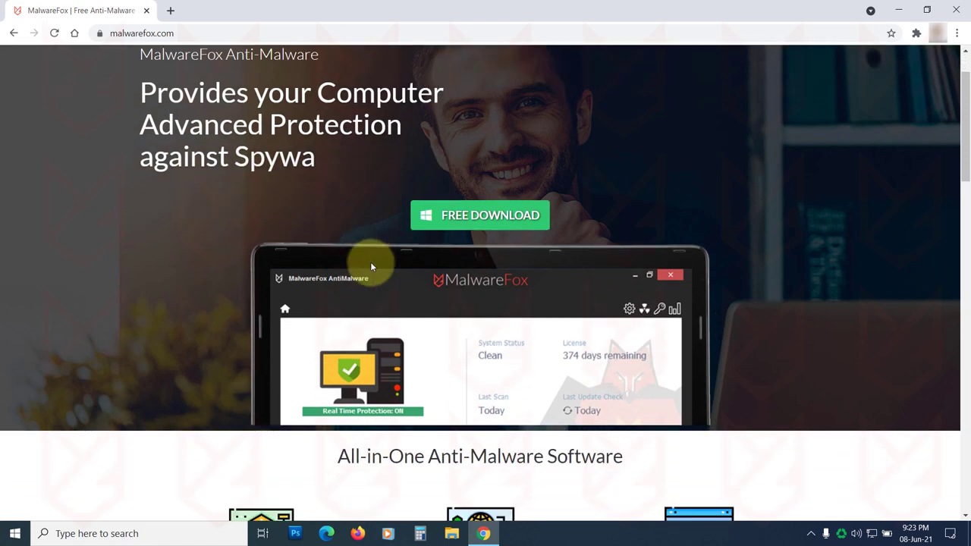
{"action": "scroll", "coordinate": [415, 298], "scroll_direction": "down", "scroll_amount": 7}
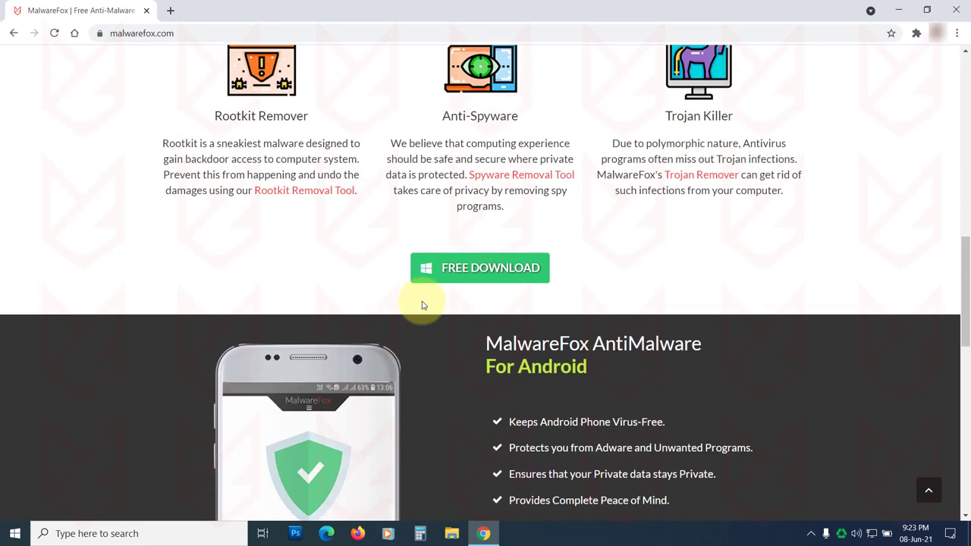
{"action": "scroll", "coordinate": [422, 305], "scroll_direction": "down", "scroll_amount": 8}
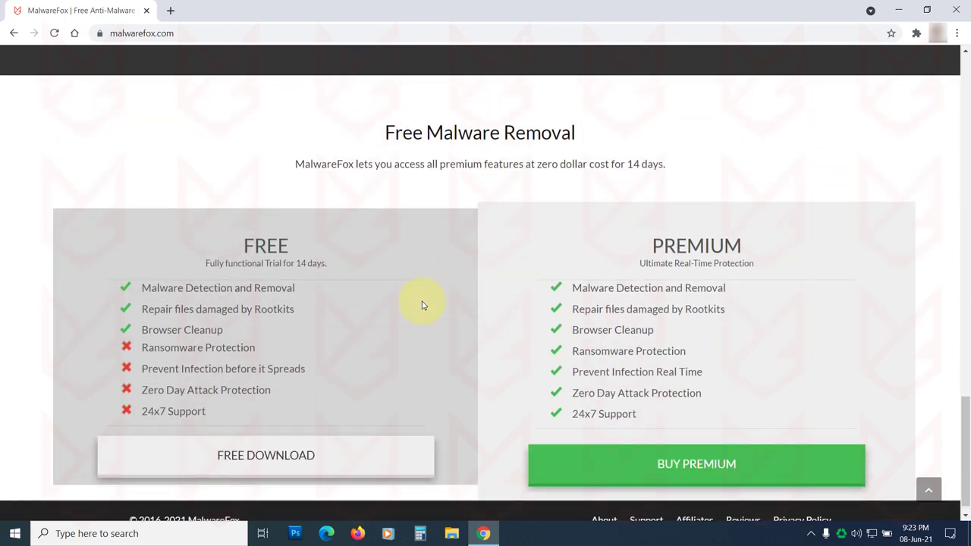
{"action": "scroll", "coordinate": [423, 305], "scroll_direction": "up", "scroll_amount": 15}
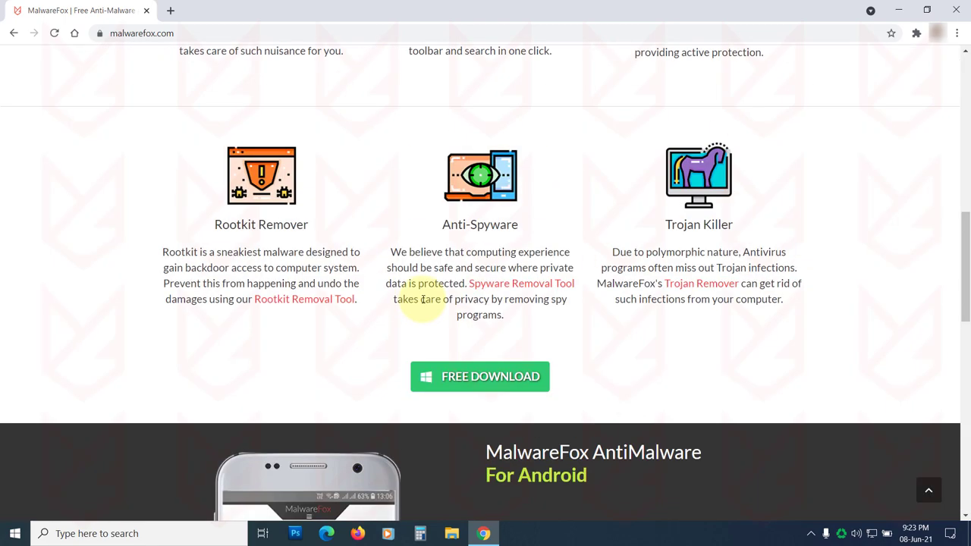
{"action": "scroll", "coordinate": [422, 298], "scroll_direction": "up", "scroll_amount": 3}
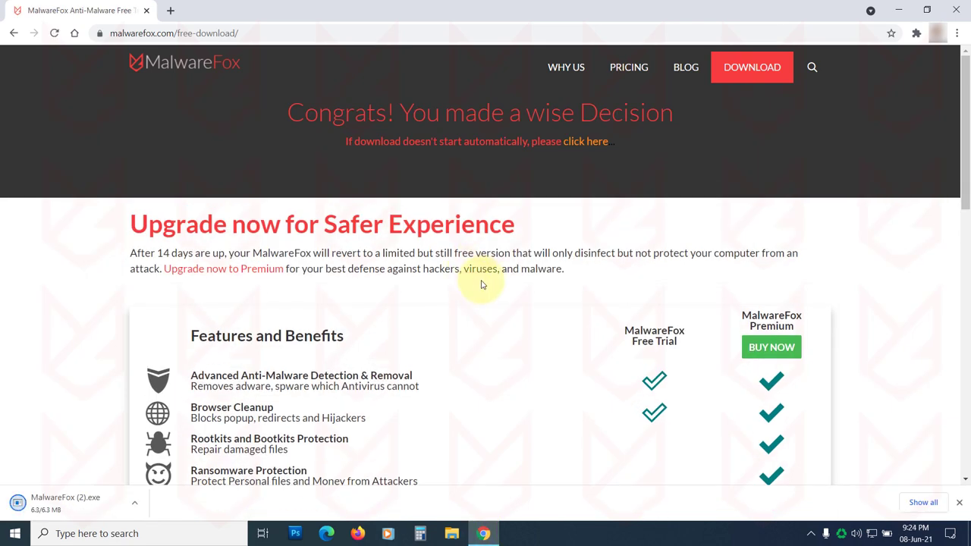
Step: Run the downloaded MalwareFox (2).exe installer and complete its setup wizard
{"action": "left_click", "coordinate": [75, 502]}
{"action": "left_click", "coordinate": [422, 354]}
{"action": "left_click", "coordinate": [498, 291]}
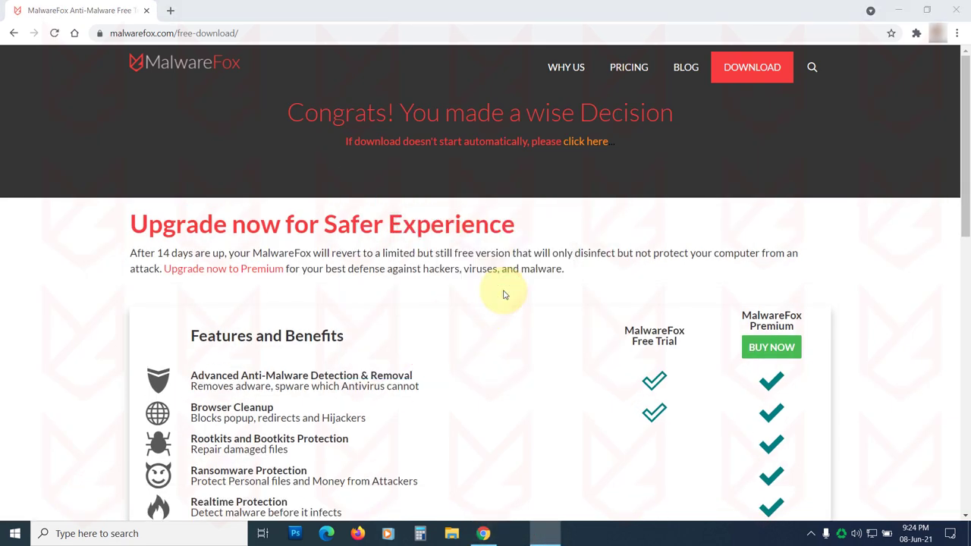
{"action": "left_click", "coordinate": [372, 331]}
{"action": "left_click", "coordinate": [555, 362]}
{"action": "left_click", "coordinate": [546, 364]}
Step: Minimize the browser and start a system scan in MalwareFox AntiMalware
{"action": "left_click", "coordinate": [898, 9]}
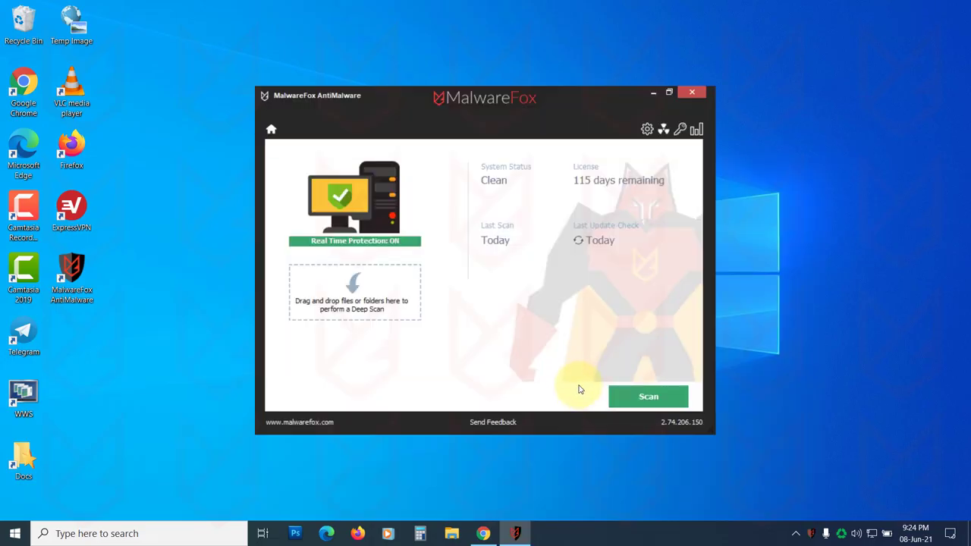
{"action": "left_click", "coordinate": [661, 396]}
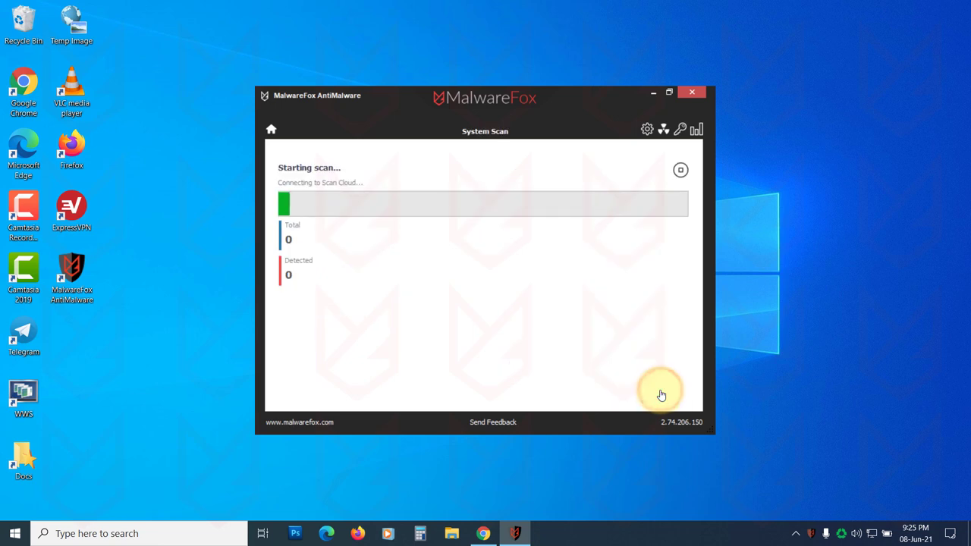